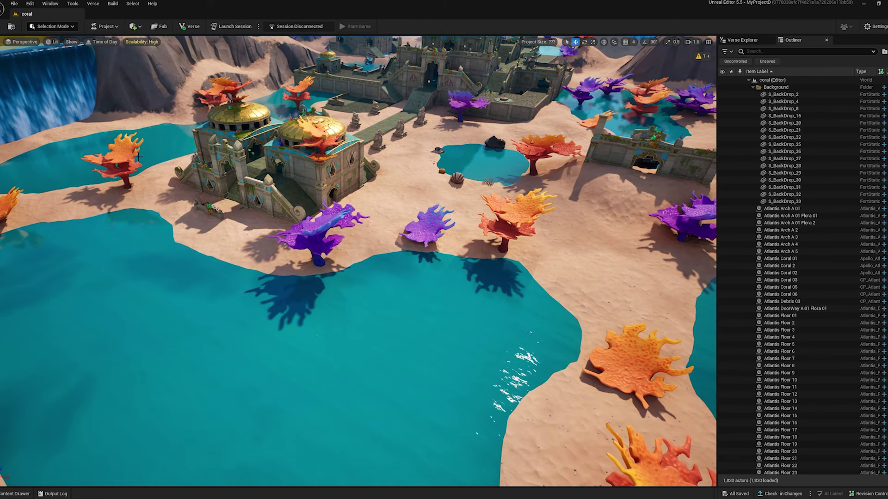
Step: Open the existing island project MyProject from the project browser
click(44, 108)
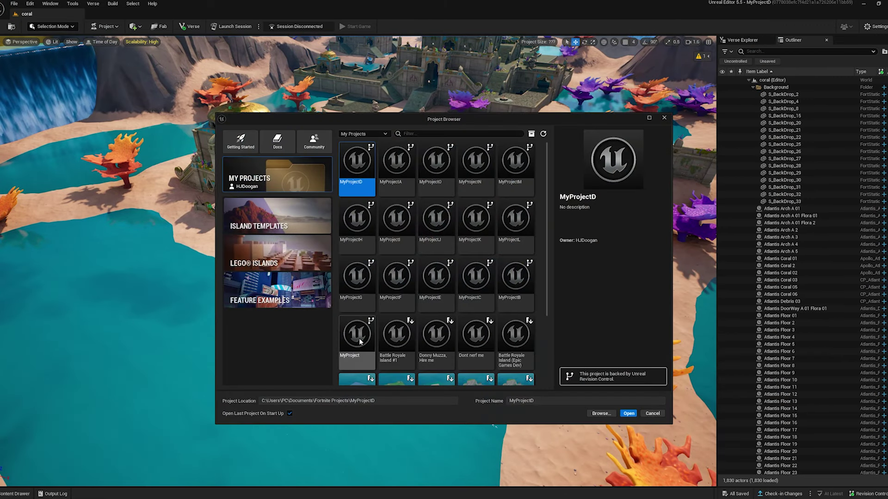
double_click(359, 339)
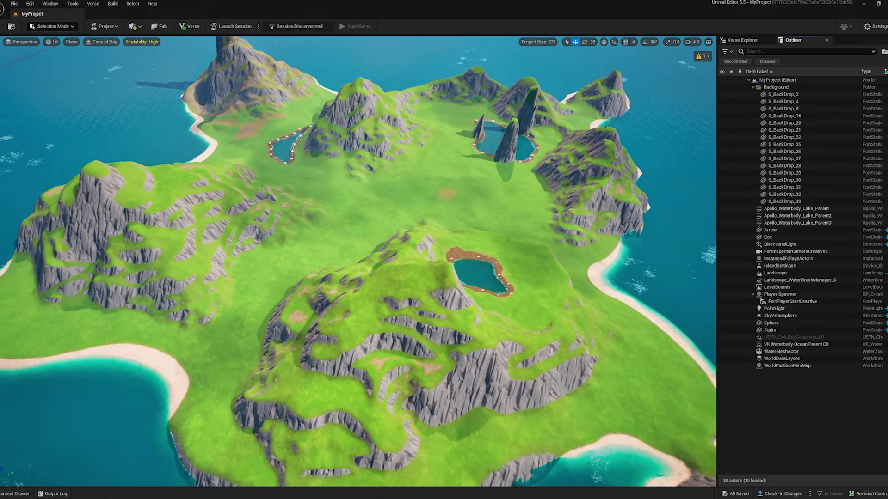
key(q)
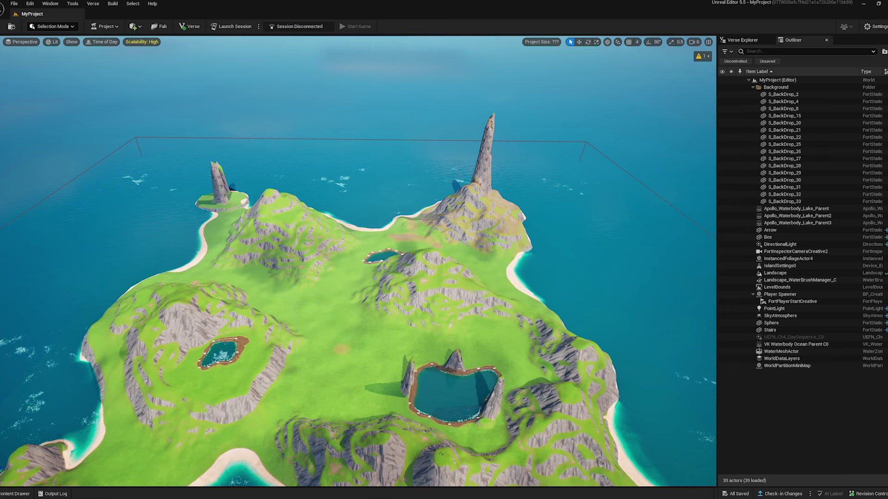
Step: Examine the Fortnite island map screenshot at full size as a layout reference, and return to the Unreal Editor
key(alt+Tab)
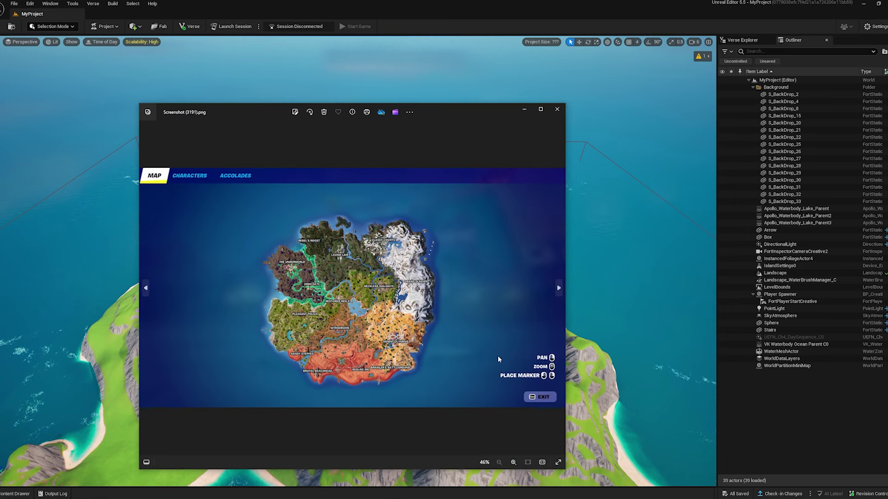
click(537, 110)
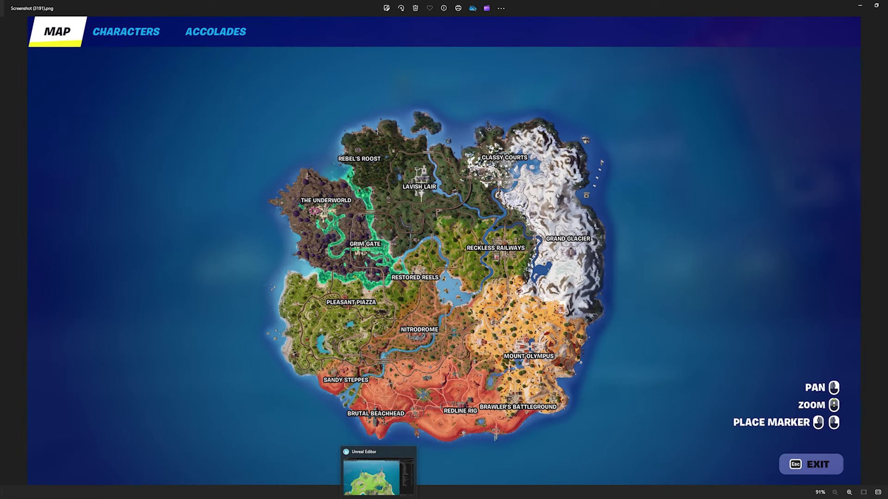
click(378, 469)
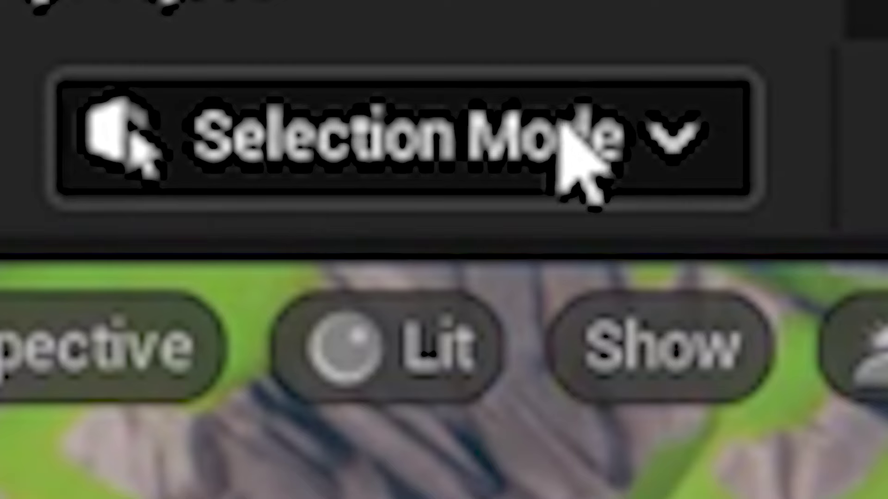
Step: Switch to Landscape mode and place a ramp point on the mountain beside the tall rock pillar
click(64, 26)
click(470, 370)
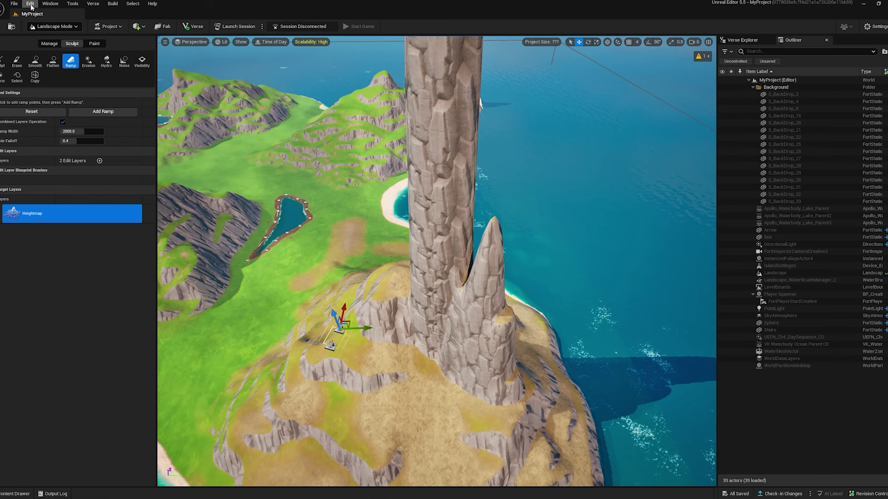
click(30, 4)
click(51, 46)
click(607, 149)
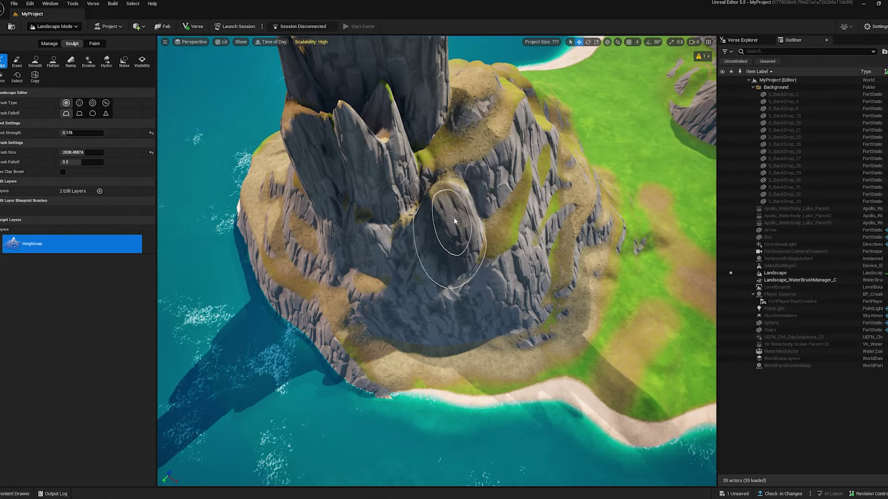
Step: Sculpt smaller rock spires on the mountainside below the tall pillar with a tool strength of 0.176
mouse_move(447, 190)
mouse_down()
mouse_move(398, 225)
mouse_move(393, 266)
mouse_up()
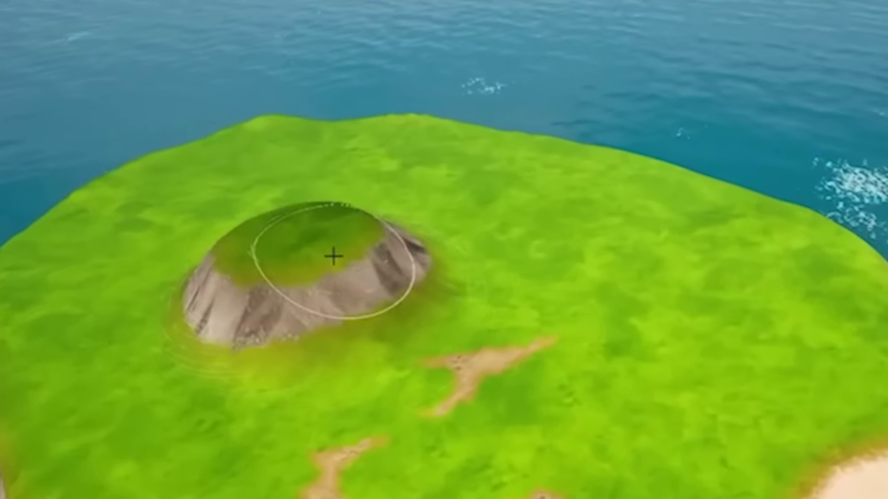
mouse_move(333, 253)
mouse_down()
mouse_move(368, 261)
mouse_move(401, 238)
mouse_move(420, 241)
mouse_up()
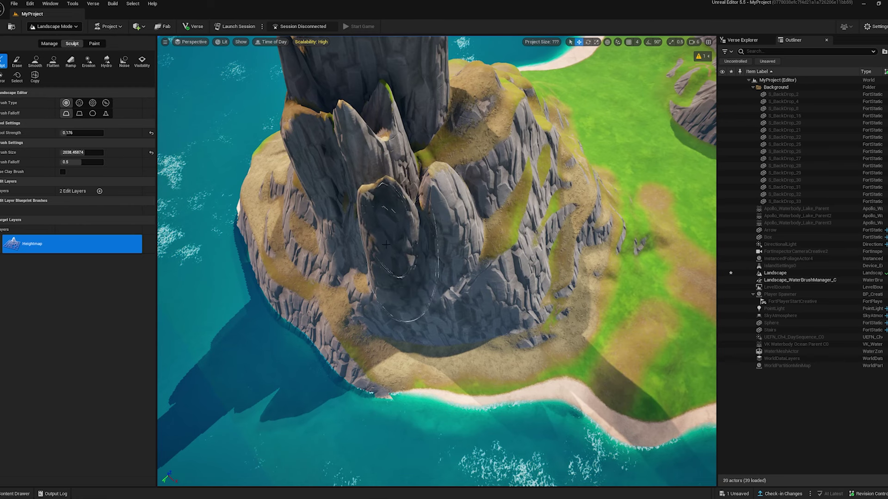
right_drag(448, 177, 425, 208)
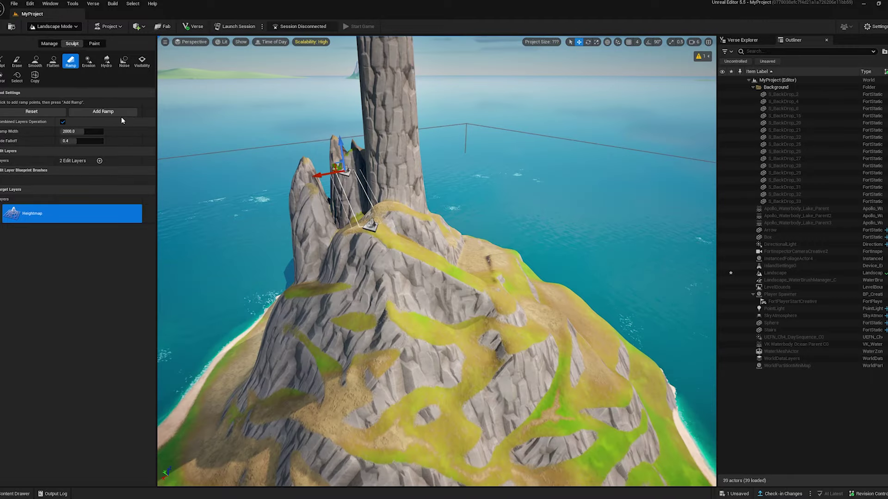
Step: Build ramps around the smaller spires next to the tall pillar, and raise the ground alongside with the Sculpt tool
right_drag(437, 261, 467, 261)
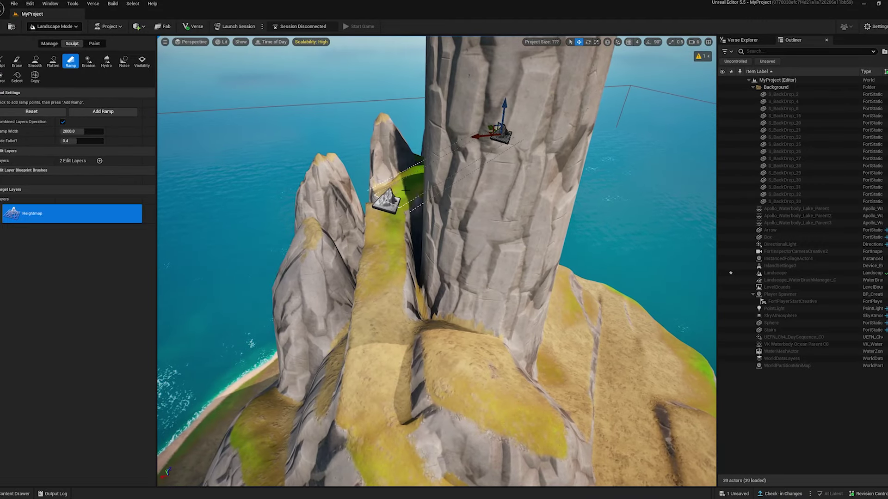
click(2, 63)
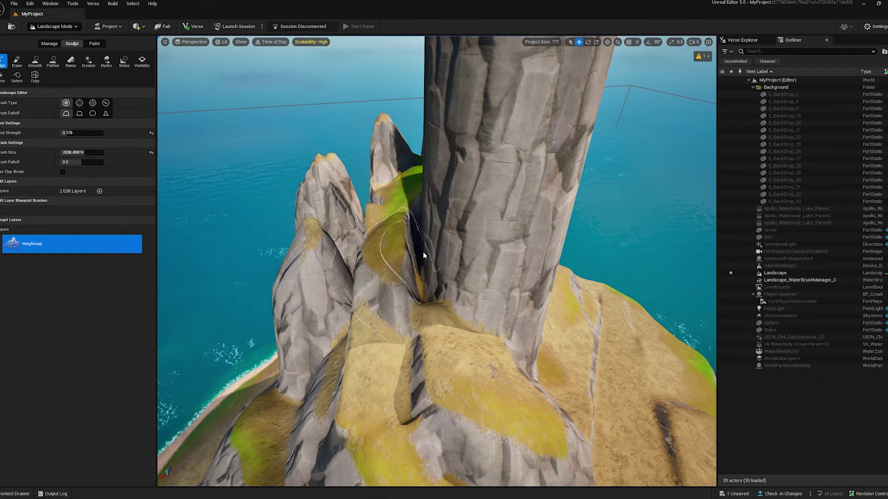
mouse_move(423, 255)
right_down()
mouse_move(444, 250)
mouse_move(462, 277)
mouse_move(434, 259)
right_up()
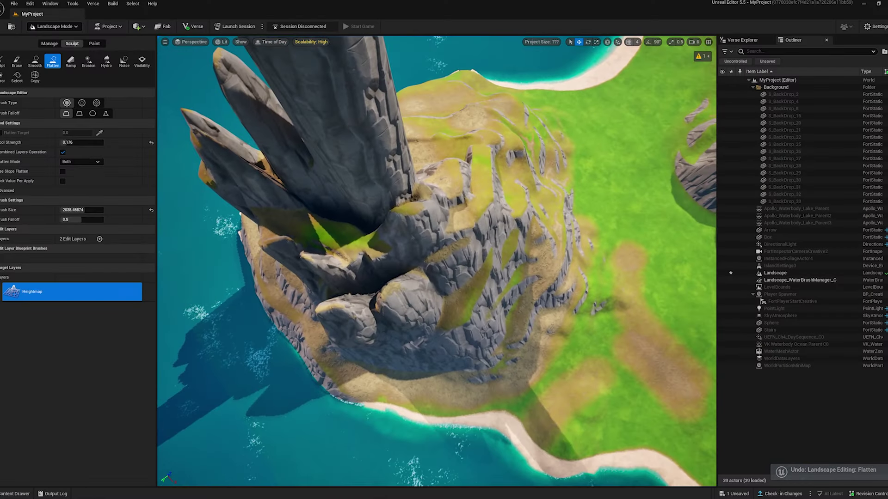
Step: Smooth the ground among the spires and sculpt additional tall rock pillars beside the main one
mouse_move(436, 261)
right_down()
mouse_move(453, 250)
mouse_move(467, 259)
mouse_move(439, 263)
mouse_move(420, 282)
mouse_move(423, 296)
right_up()
click(34, 60)
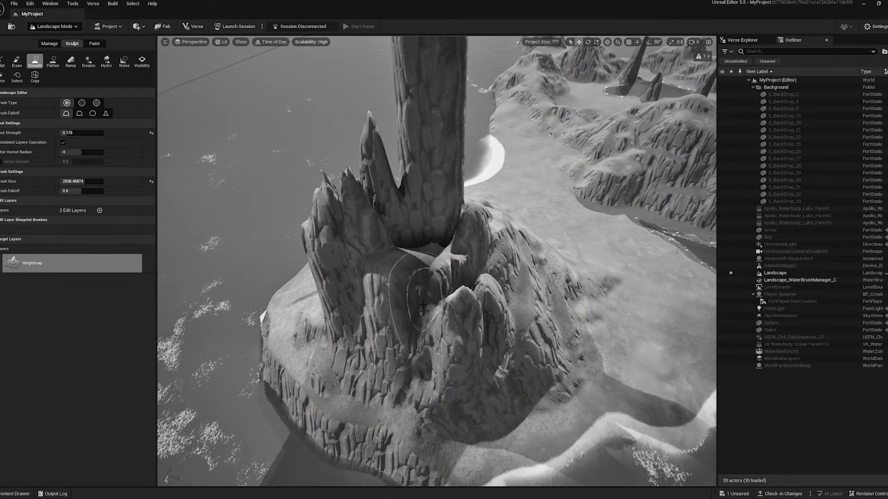
click(88, 60)
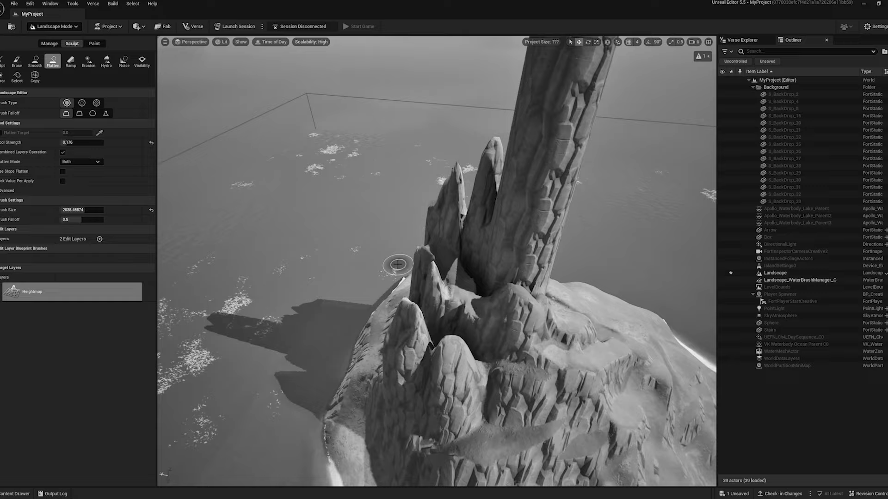
click(2, 61)
mouse_move(416, 231)
right_down()
mouse_move(407, 221)
mouse_move(425, 217)
mouse_move(417, 209)
right_up()
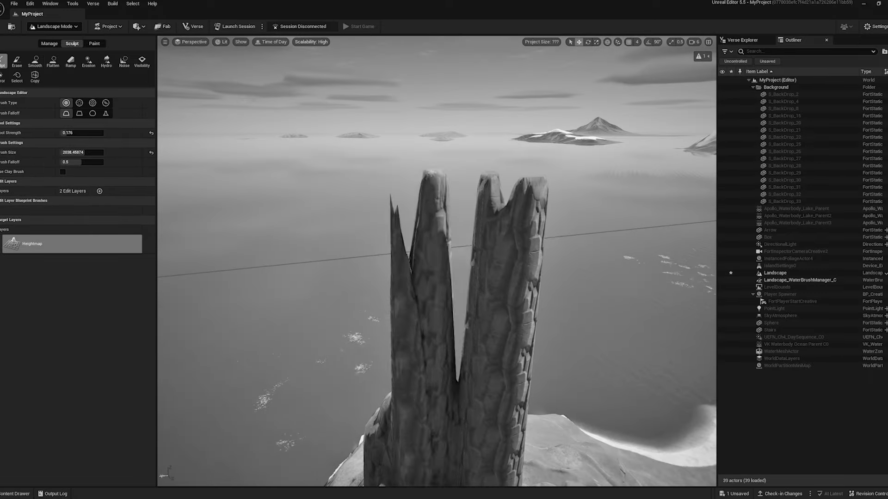
right_drag(422, 239, 427, 278)
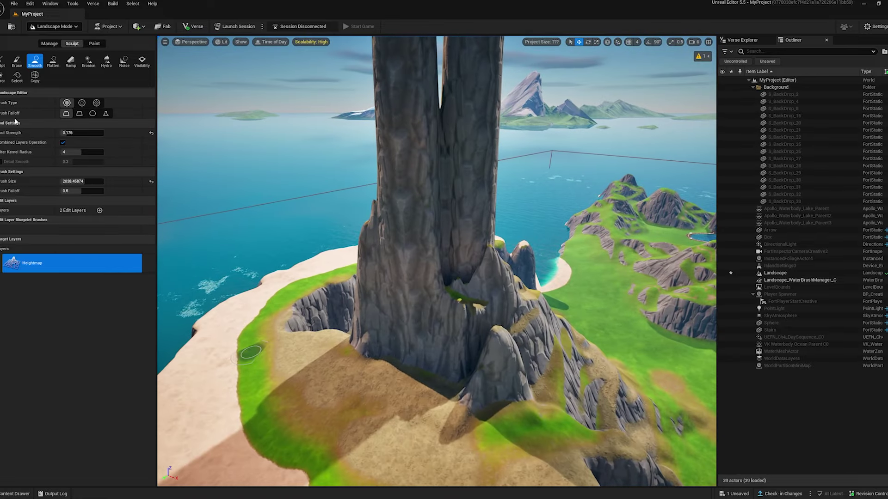
Step: Smooth the slope and the narrow passage at the foot of the twin rock pillars
key(ctrl+Tab)
drag(360, 267, 360, 261)
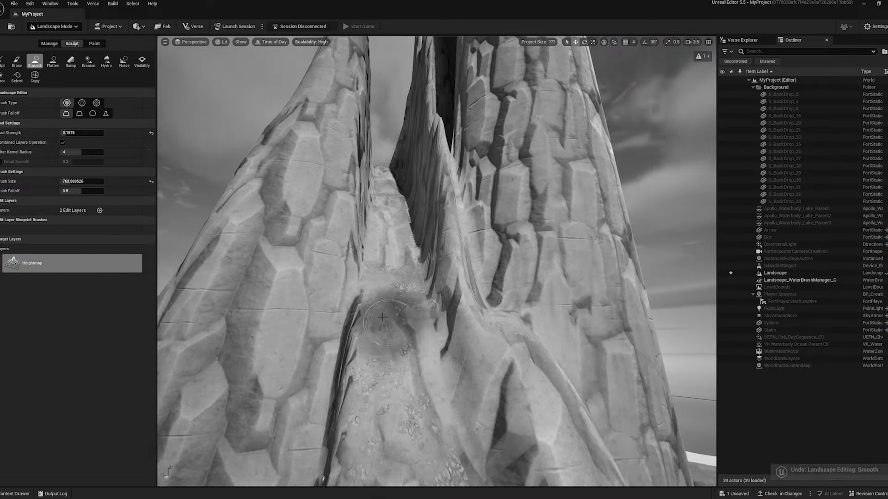
Step: Try painting a landscape biome layer onto the rocks around the passage, and undo it
key(shift+3)
click(51, 26)
click(55, 46)
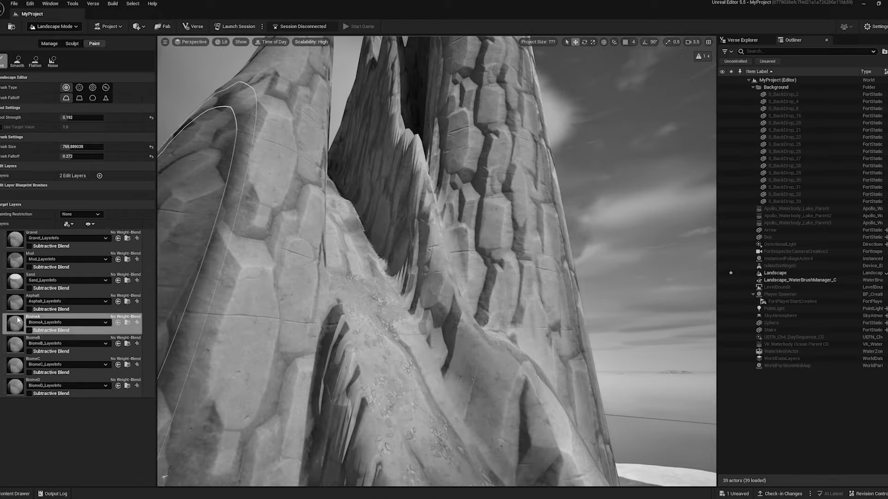
key(ctrl+z)
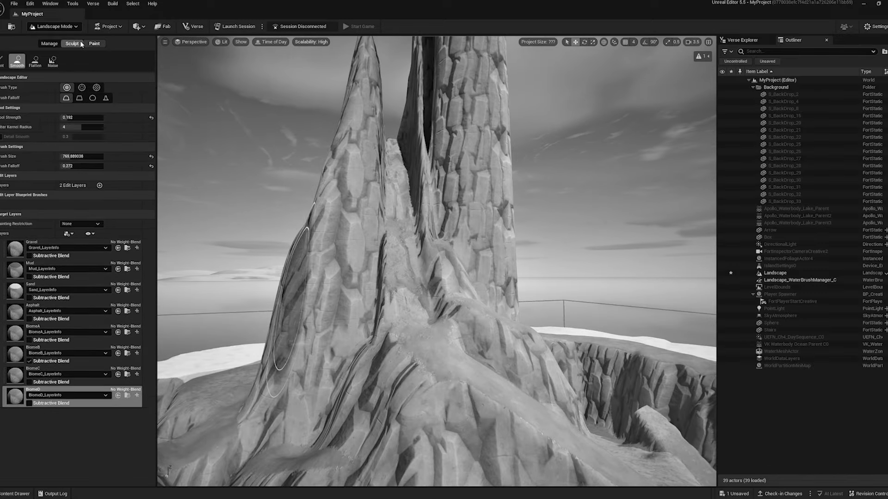
Step: Sculpt a large flat-topped plateau next to the cliff with a tool strength of 0.2936 and a brush size of about 4662
key(shift+3)
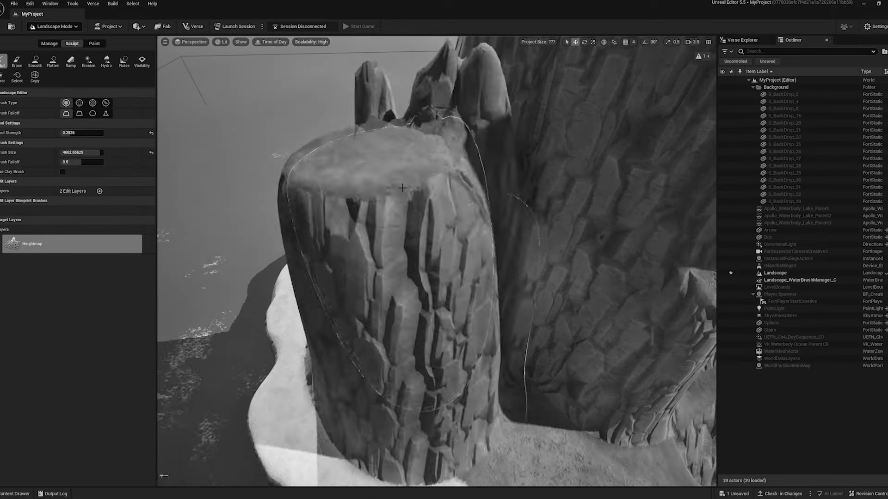
right_drag(402, 188, 446, 286)
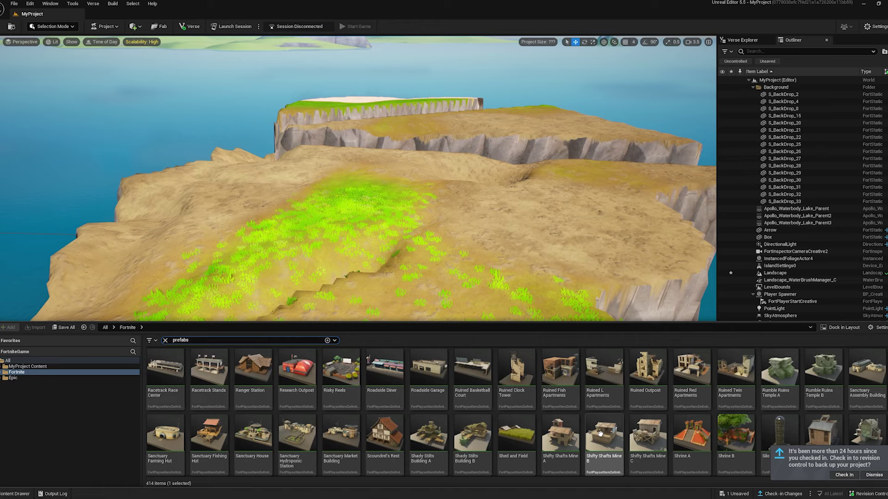
Step: Place the Weeping Woods Watchtower prefab on the plateau and reposition it near the cliff edge
scroll(648, 411, down, 2)
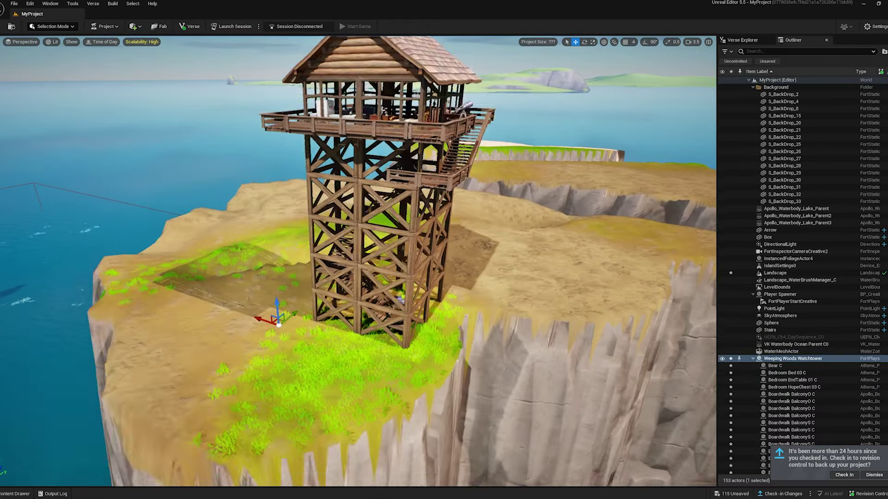
right_drag(462, 382, 470, 382)
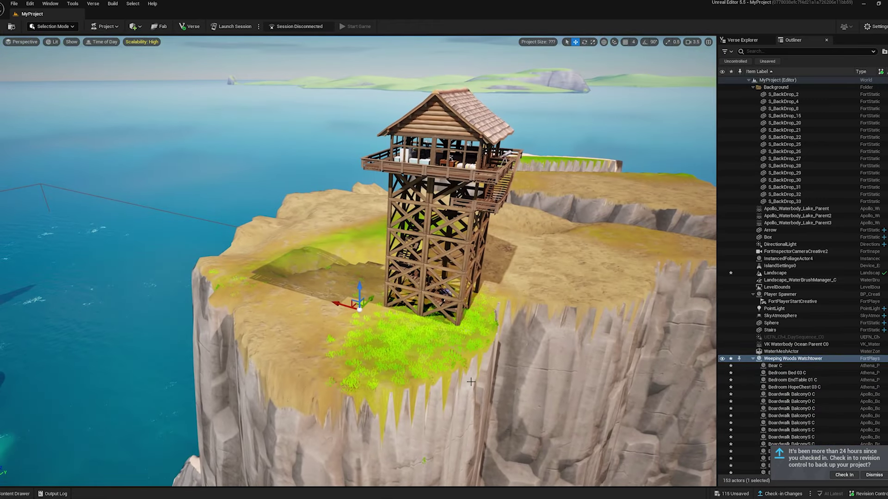
drag(357, 306, 222, 346)
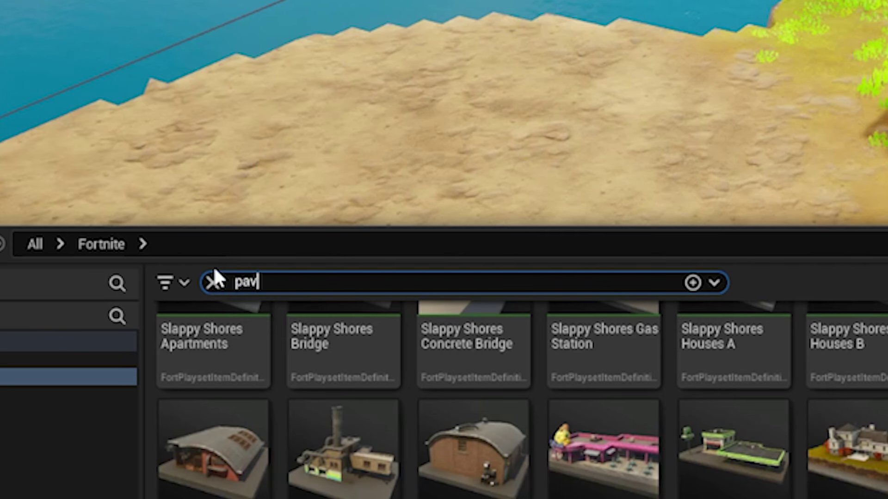
Step: Search the Fortnite content for pavement and sidewalk assets
text(ement)
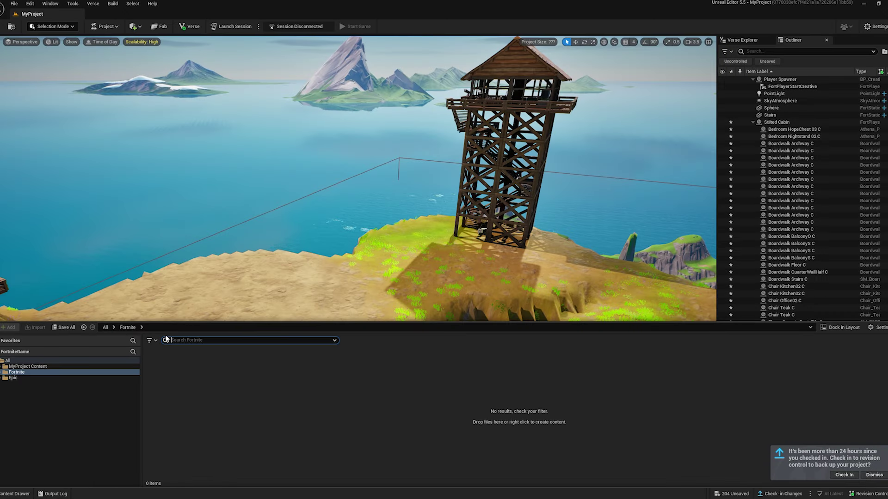
text(sidewalk)
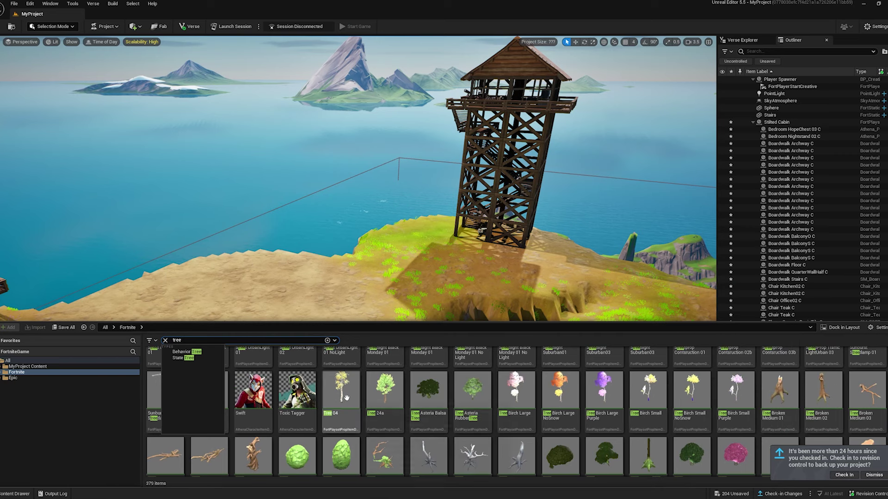
Step: Find a tree in the Fortnite content, place Tree WeepingWillow 01 on the grass near the watchtower, and activate scaling for it
drag(344, 398, 392, 257)
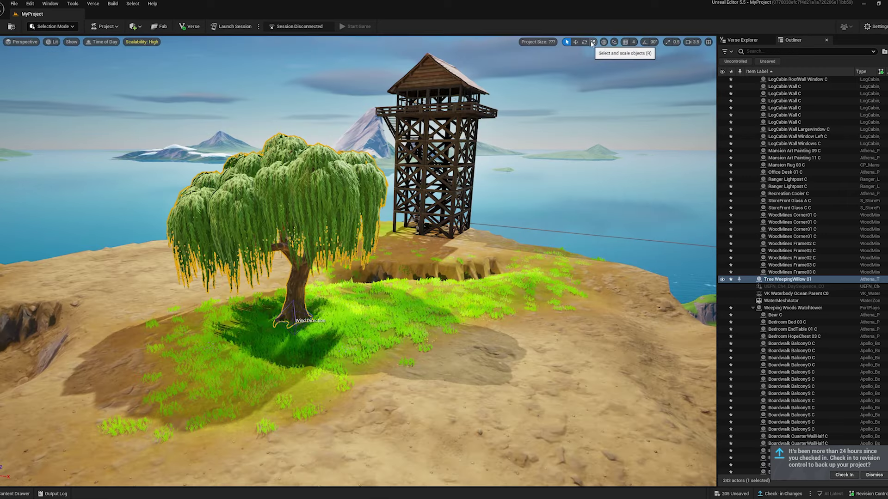
click(592, 42)
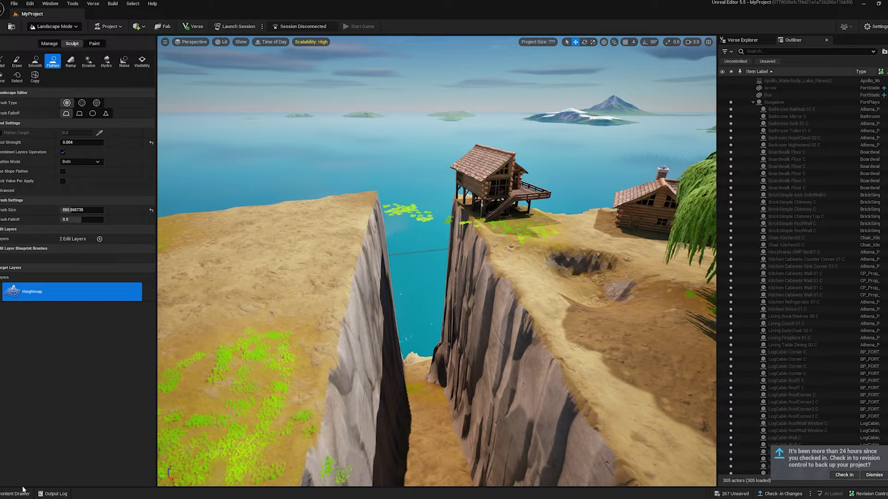
Step: Search the Fortnite content for a bridge to span the gap between the two cliffs
click(23, 491)
text(bridge)
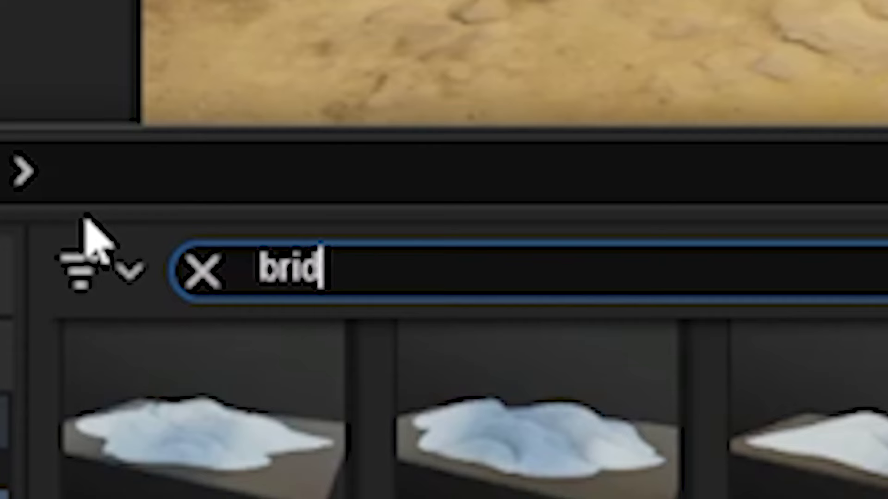
scroll(554, 379, down, 5)
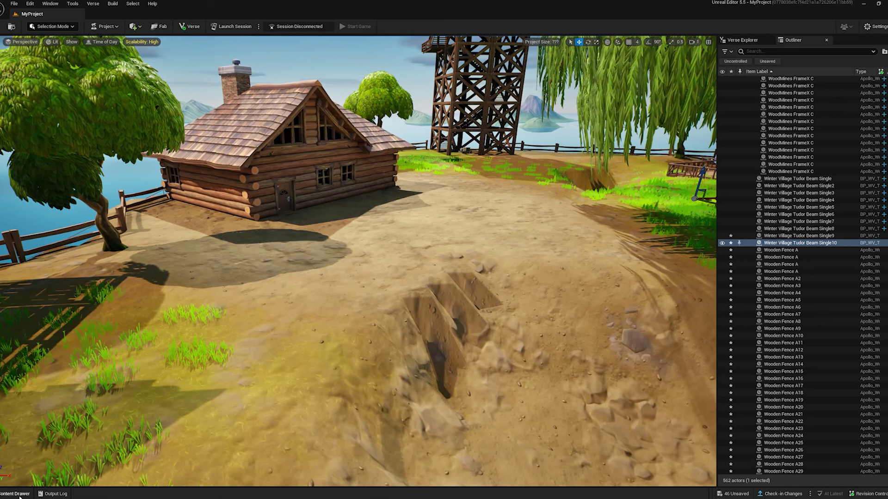
Step: Find wooden textures in the Epic content and apply Mosaic Rosewood Parquet D to the ground in front of the log cabin
click(18, 493)
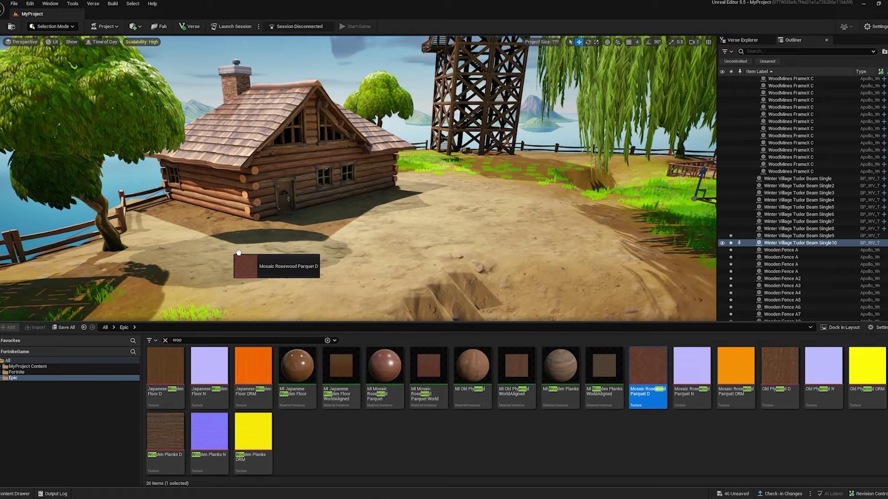
drag(238, 253, 260, 262)
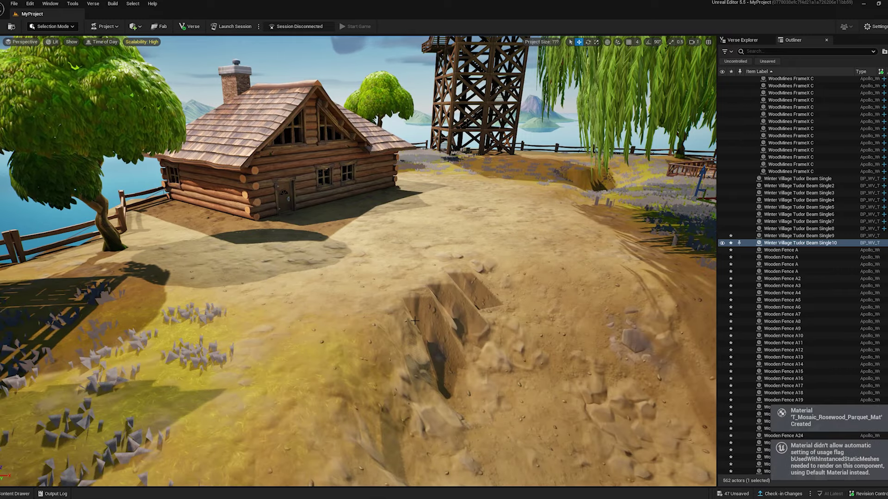
right_drag(414, 320, 414, 320)
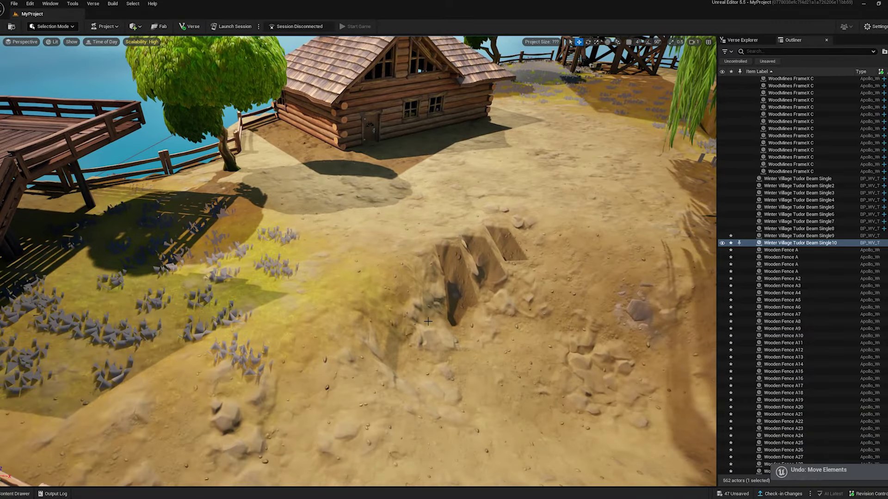
right_drag(473, 328, 473, 327)
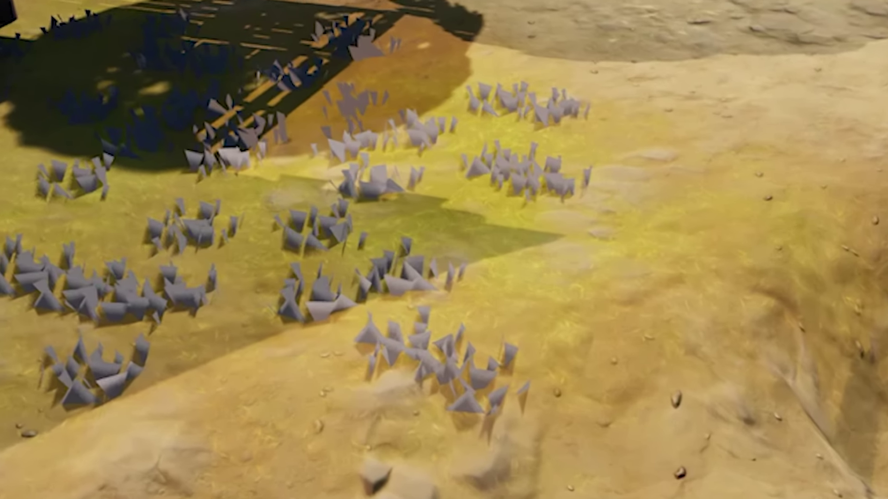
key(Delete)
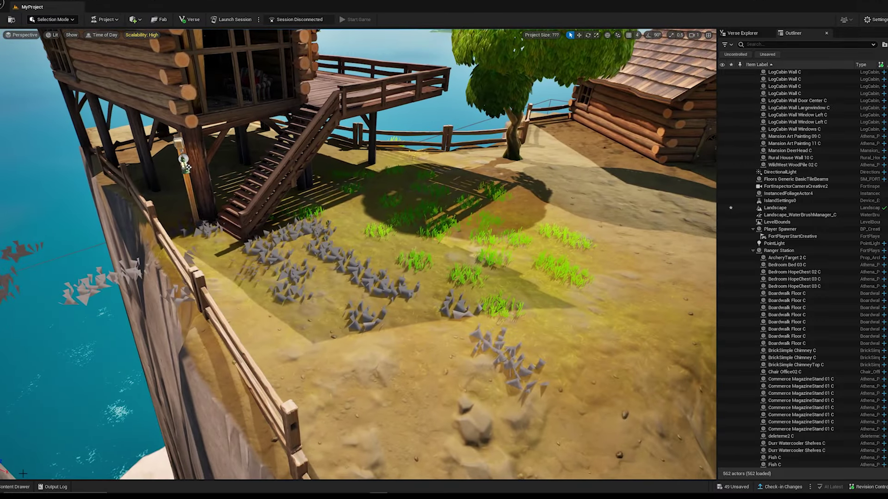
Step: Find water assets in the Fortnite content and place Shallow Water in the sand beside the wooden boardwalk
key(ctrl+space)
click(548, 438)
drag(294, 281, 296, 283)
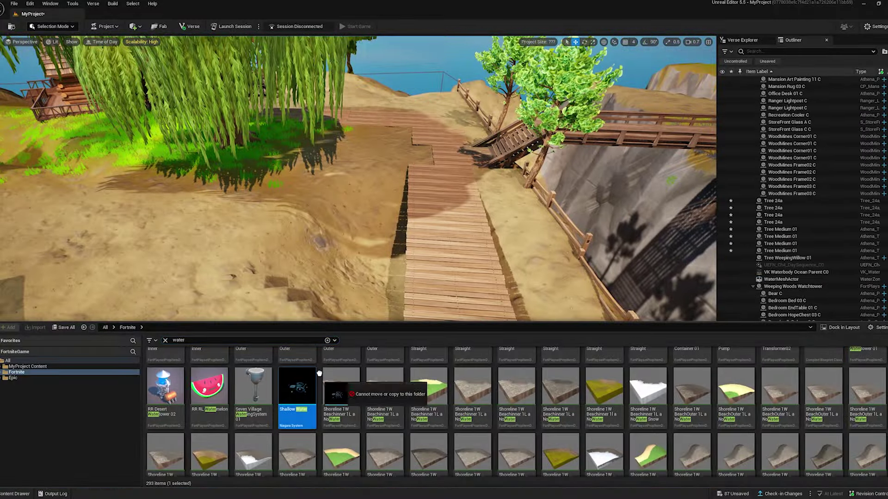
drag(319, 373, 356, 237)
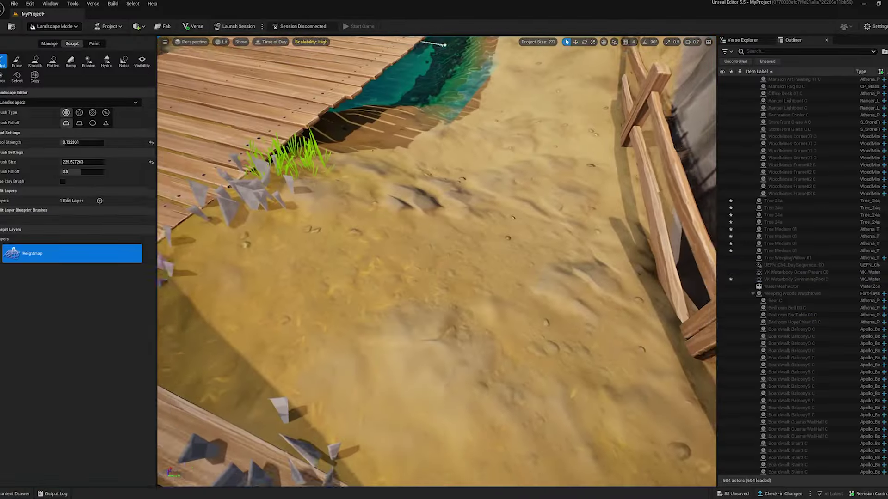
Step: Examine the pond beside the boardwalk and the nature sign under the weeping willow
right_drag(411, 257, 411, 257)
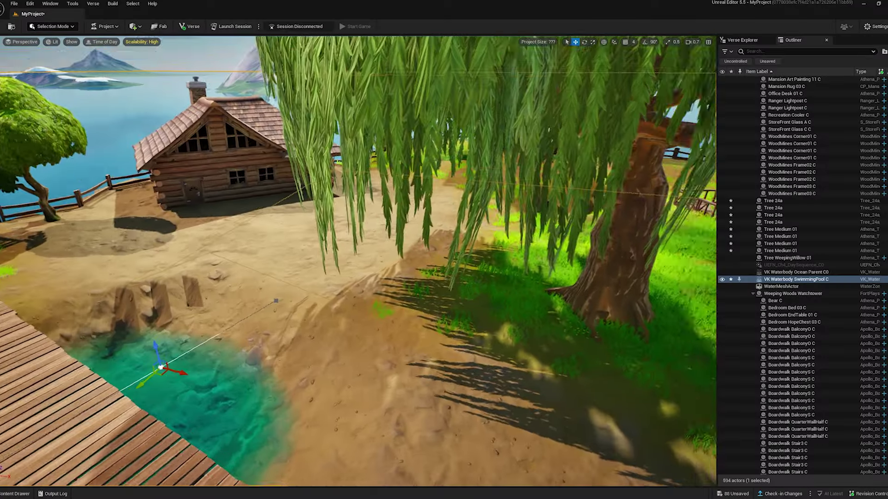
key(f)
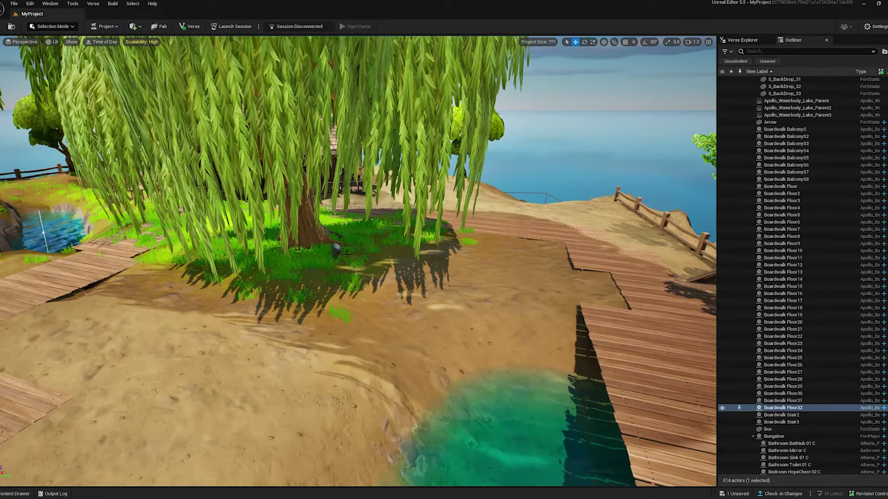
click(336, 249)
key(f)
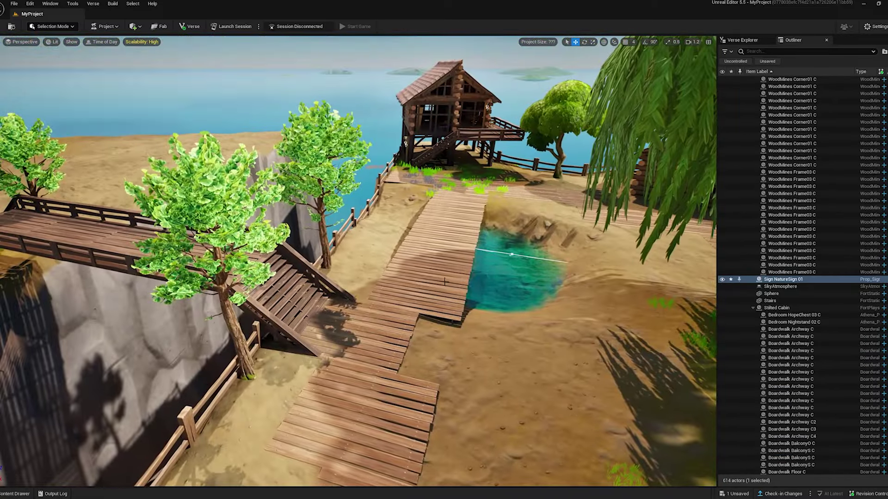
Step: Find a street light in the Fortnite content, place Streetlight Suburban01 at the foot of the bridge stairs, and select the lamp beside the log cabin
click(15, 494)
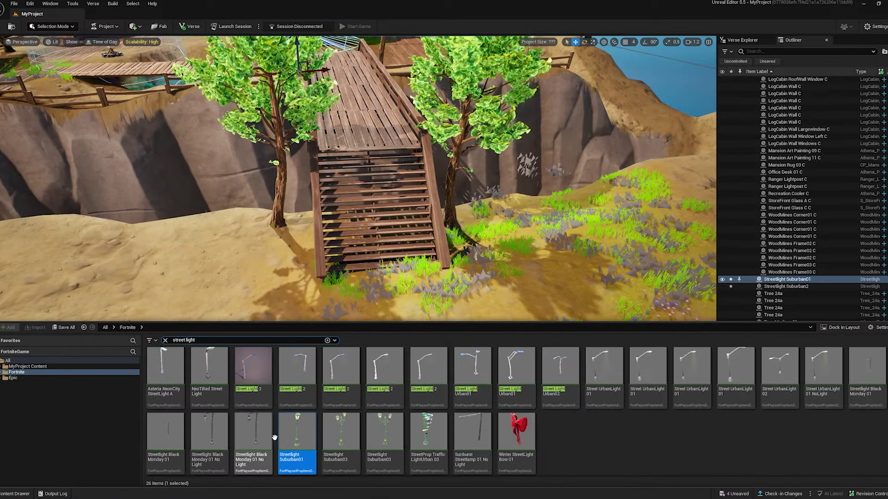
drag(297, 432, 279, 271)
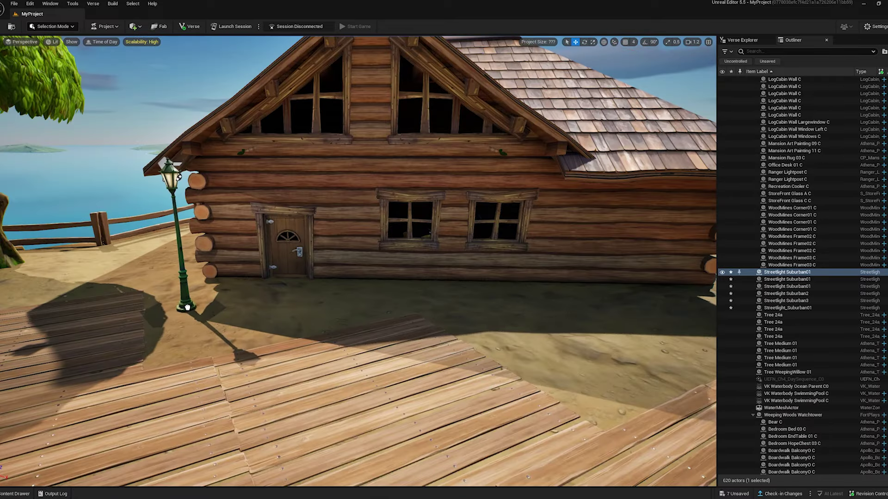
click(176, 259)
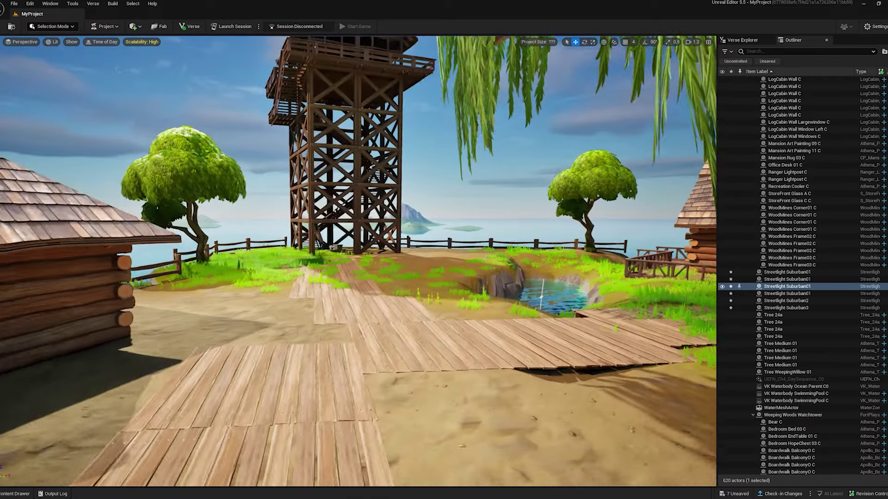
key(f)
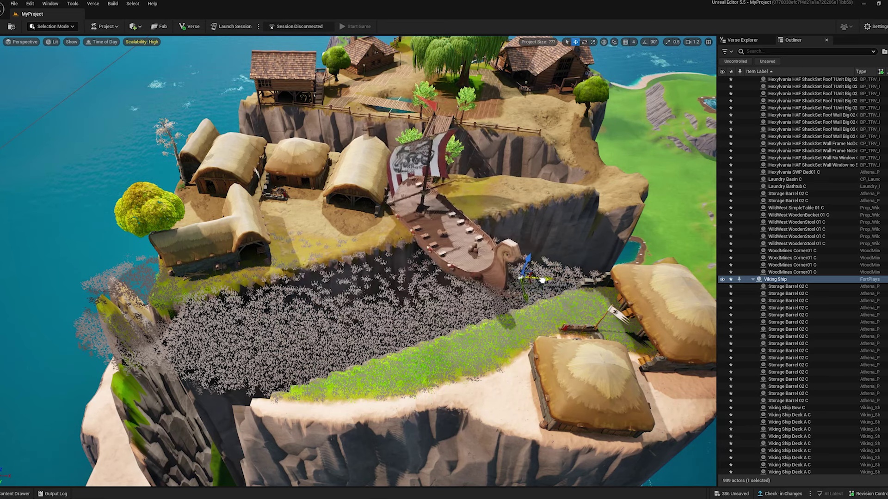
Step: Delete the Viking Ship's bow and the hull piece at its front so the ship fits the cliff edge
click(358, 295)
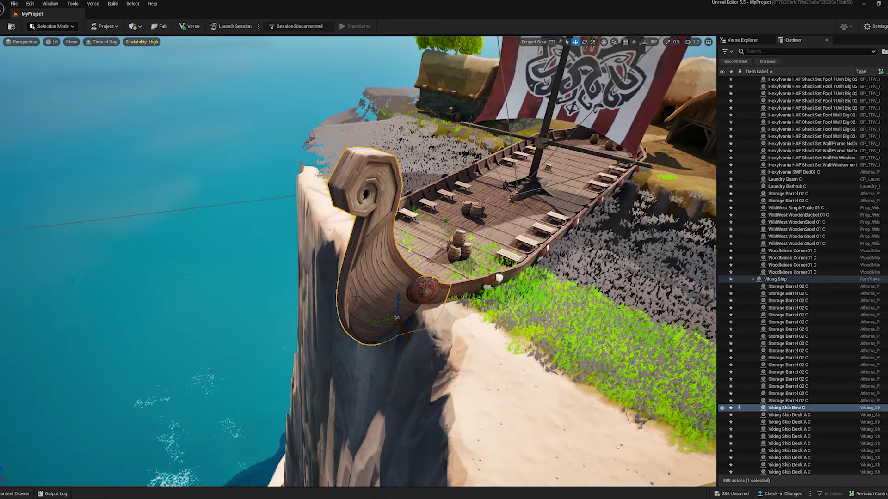
key(Delete)
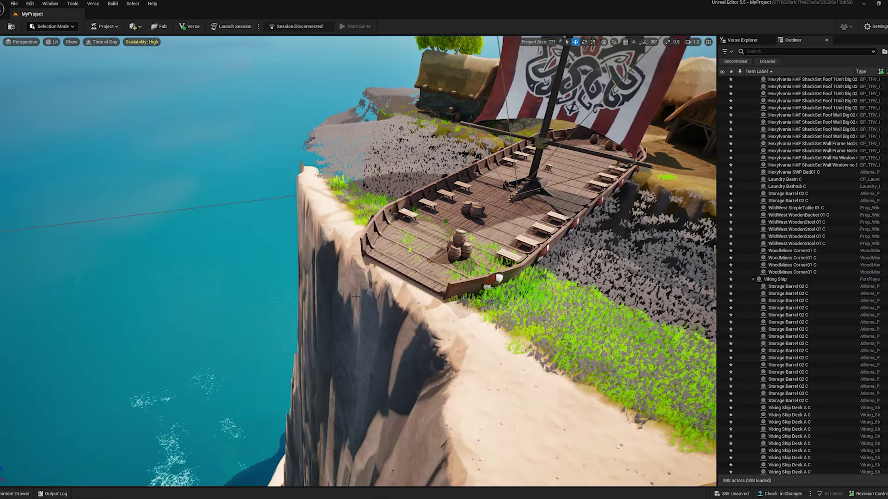
click(332, 281)
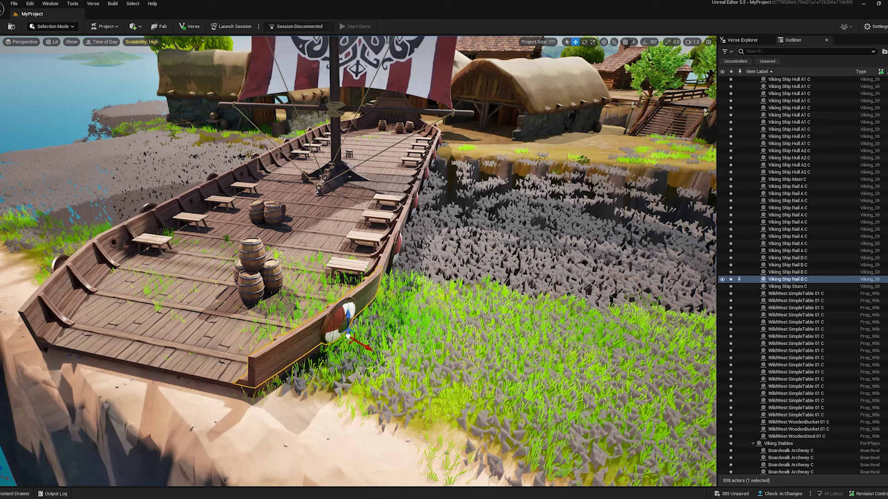
key(Delete)
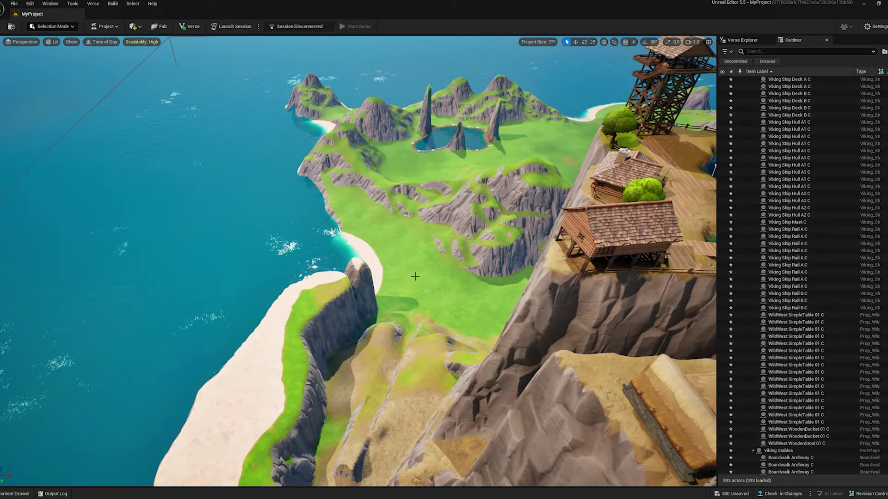
click(424, 259)
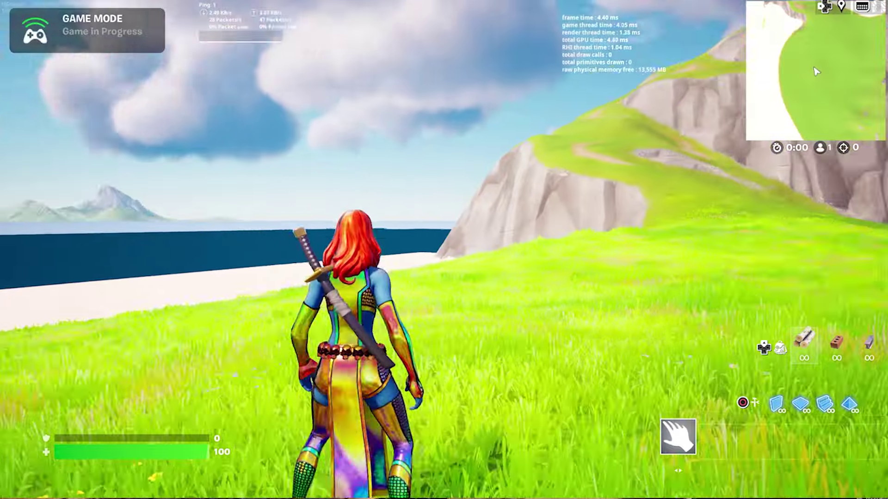
Step: Examine the island's overall layout on the in-game map, zooming in on it
key(m)
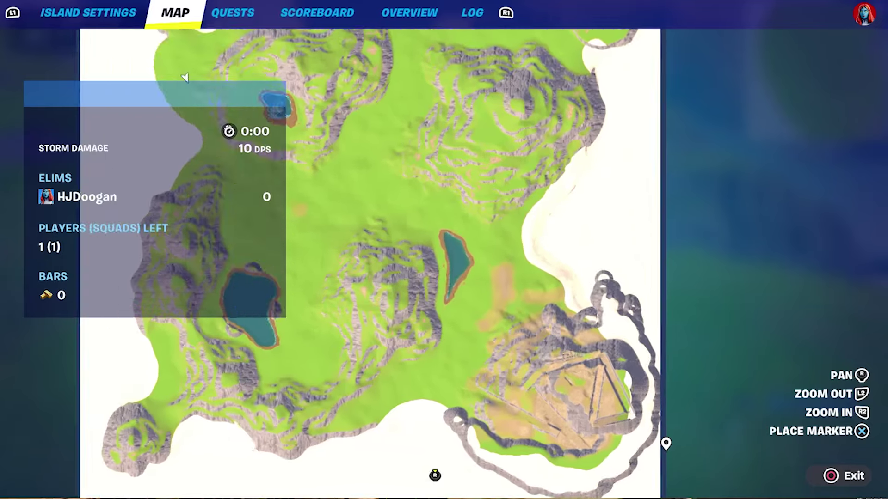
scroll(185, 77, up, 3)
key(m)
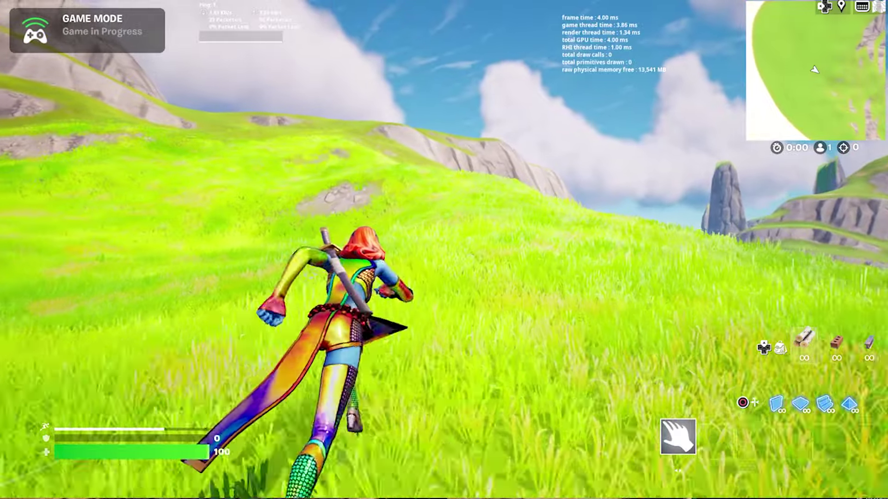
Step: Run the character over the grassy hills and up through the rocky gorge to examine the terrain at player scale
key(w)
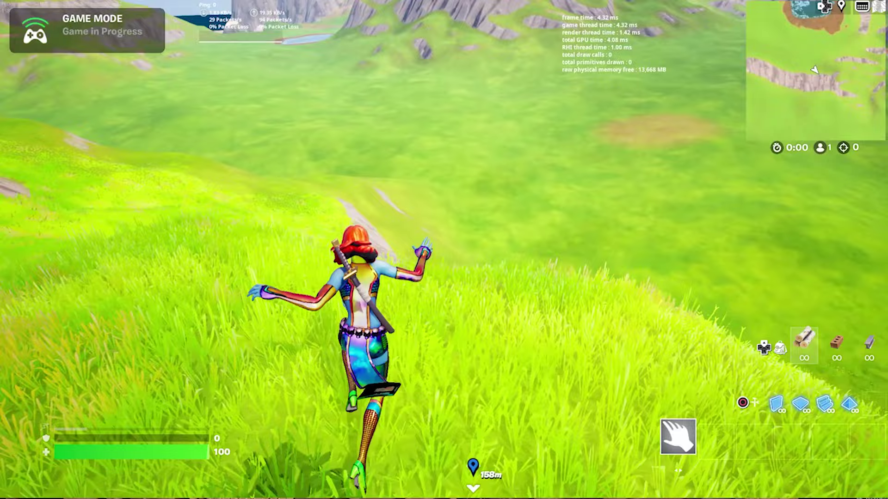
key(w)
key(w)
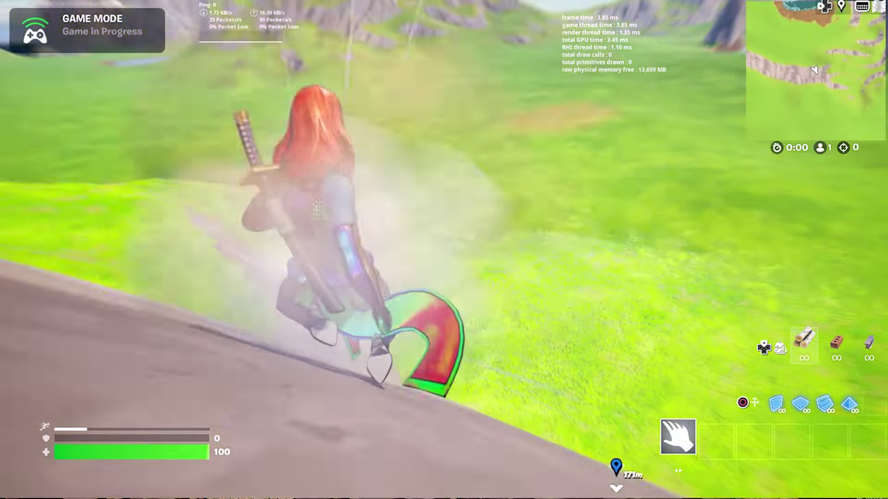
key(w)
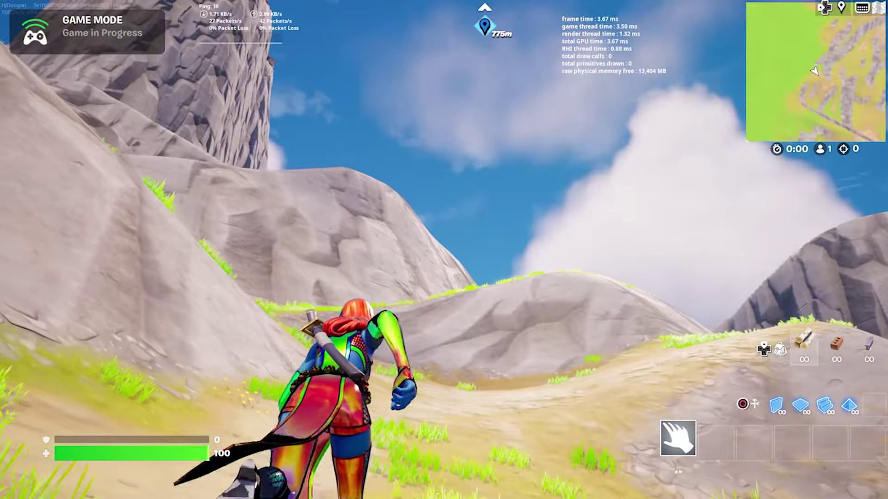
key(w)
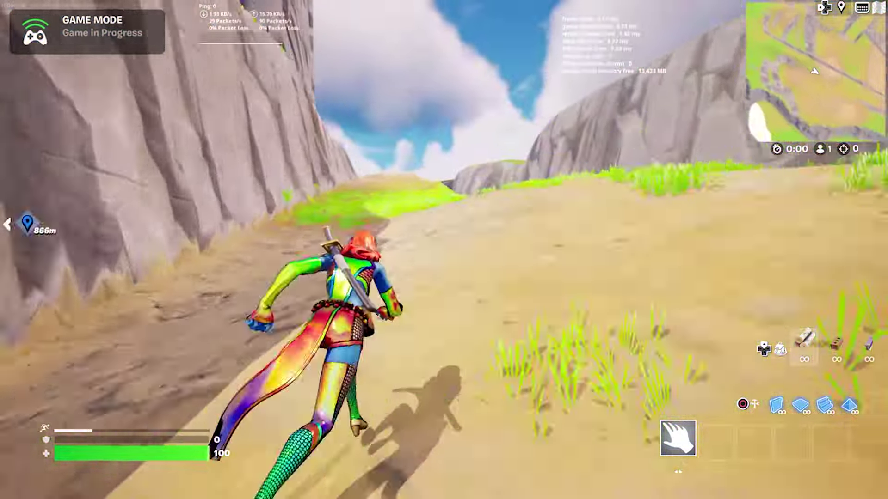
key(w)
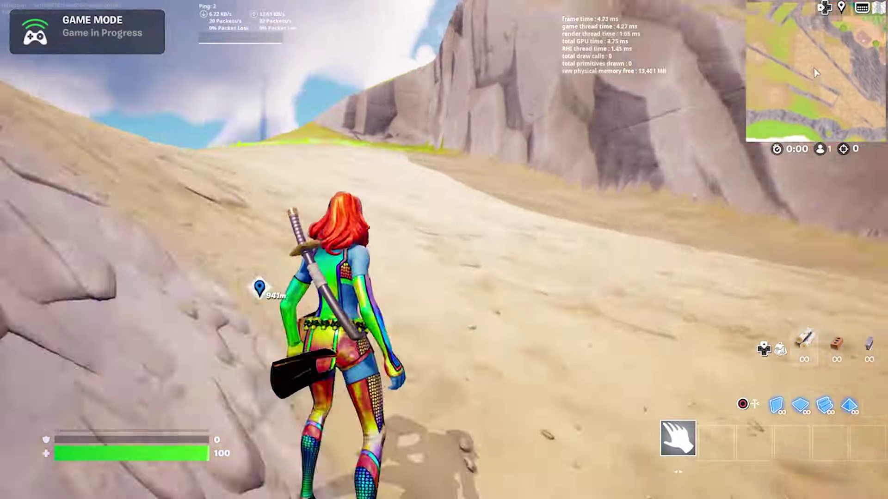
key(w)
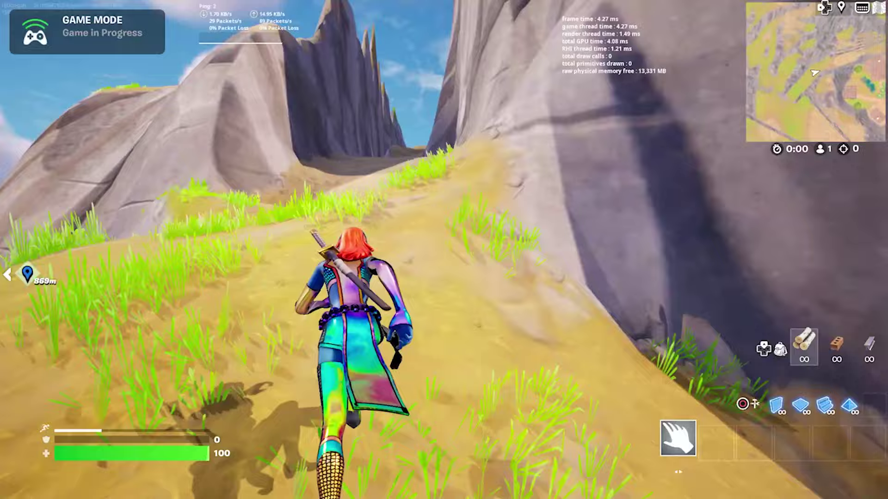
key(w)
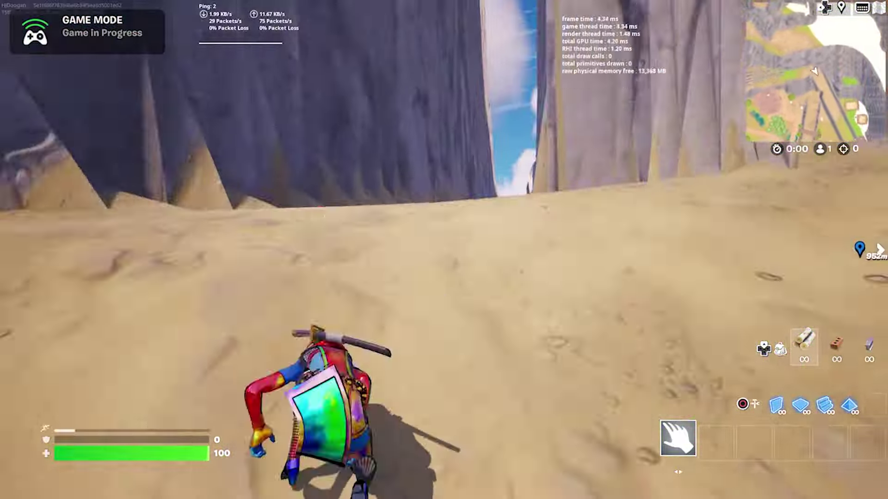
key(w)
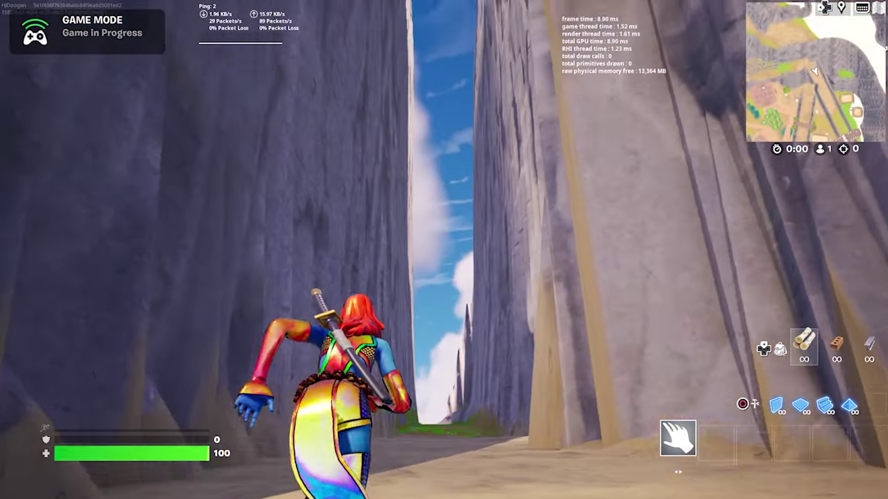
Step: Check the in-game scoreboard and run the character along the grassy cliff facing the Viking ship
key(Escape)
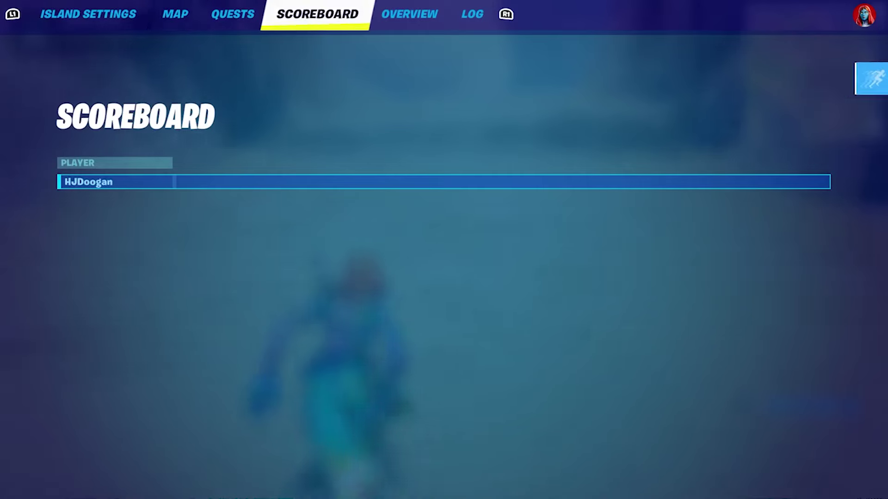
key(q)
key(Escape)
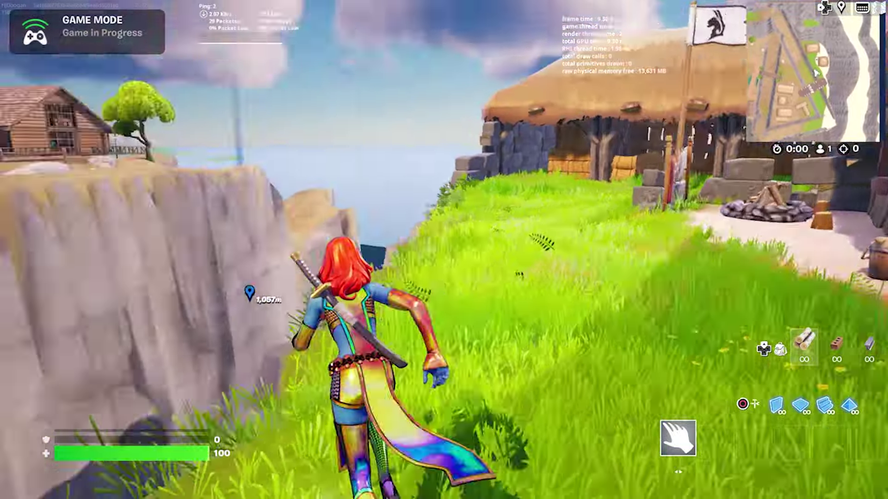
key(w)
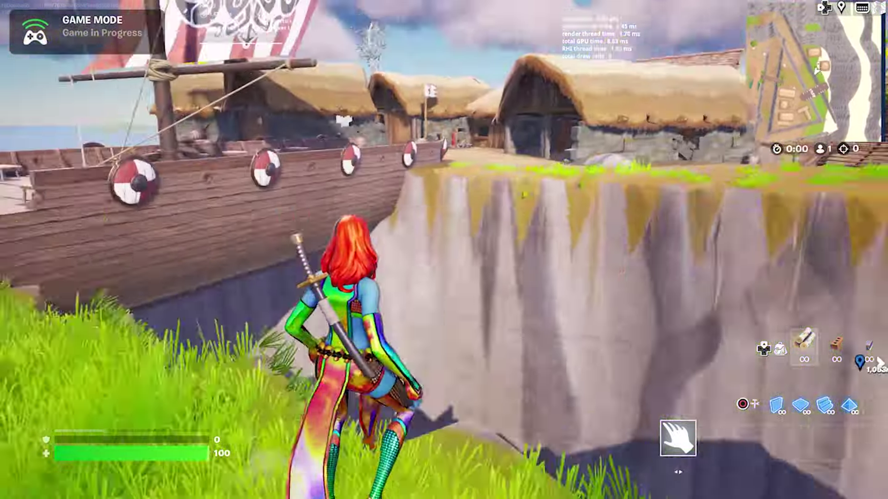
key(space)
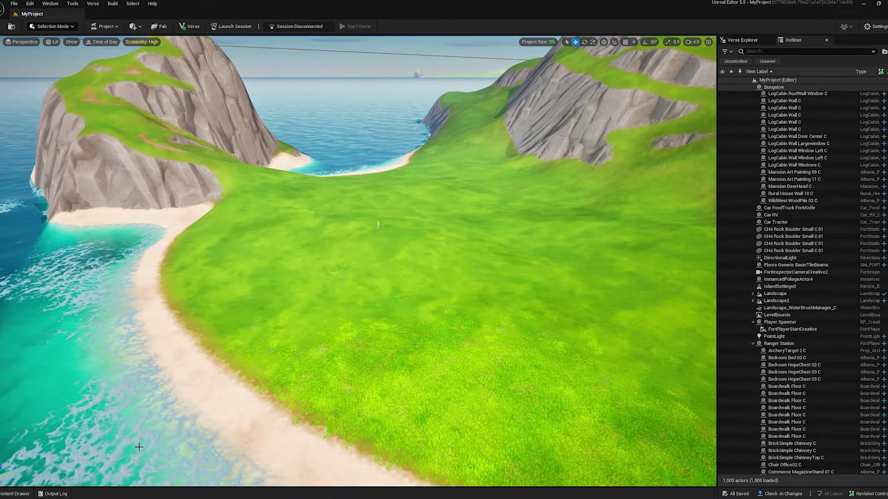
Step: Place Cyber City buildings on the grass along the shoreline and select Cyber City Building D
click(15, 494)
drag(168, 399, 171, 271)
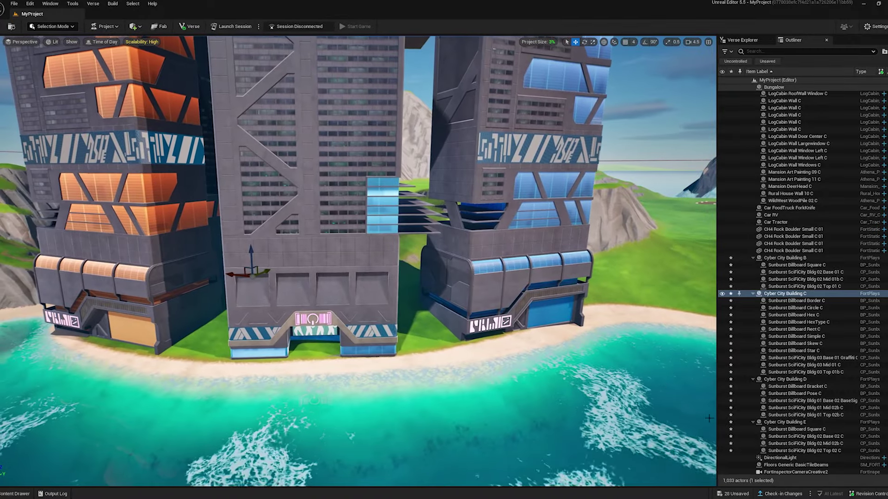
click(788, 379)
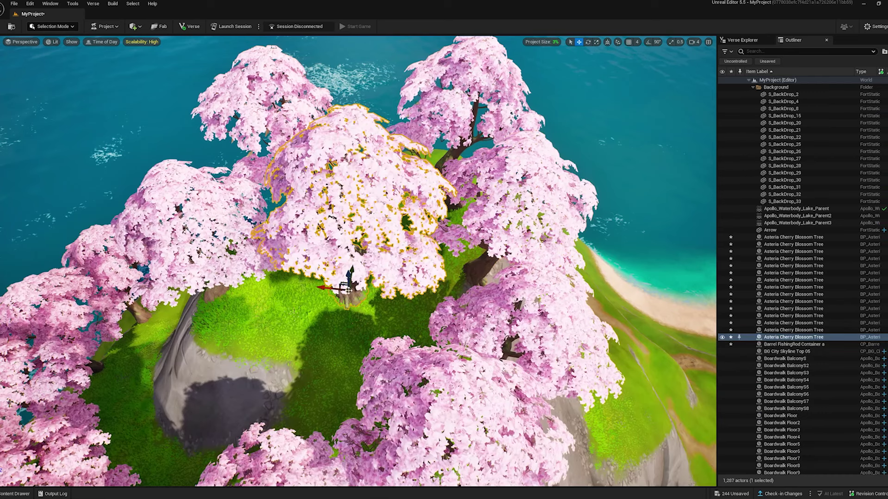
Step: Scale the selected Asteria Cherry Blossom Tree and add another one from a tree search to the grassy hillside
click(596, 42)
drag(347, 286, 365, 252)
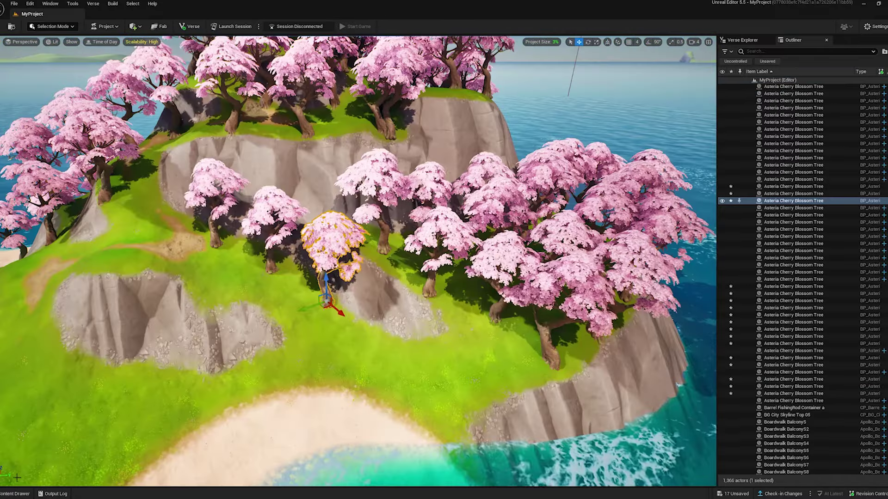
key(ctrl+space)
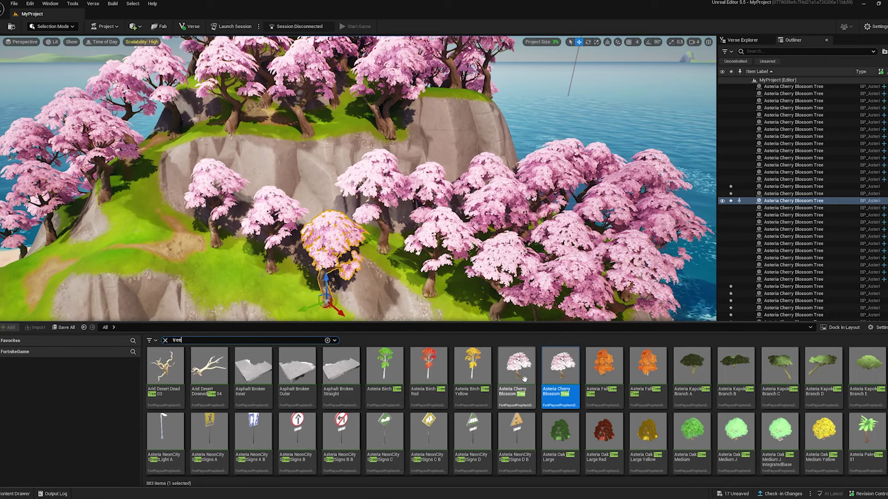
drag(525, 379, 479, 353)
key(ctrl+space)
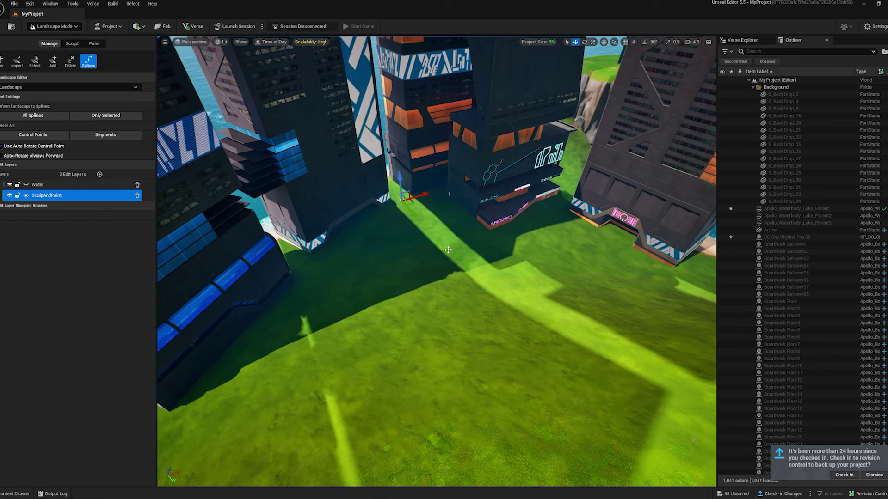
Step: Try to extend the landscape spline over the grass below the towers with two more control points and reposition its end
ctrl+click(508, 306)
ctrl+click(574, 346)
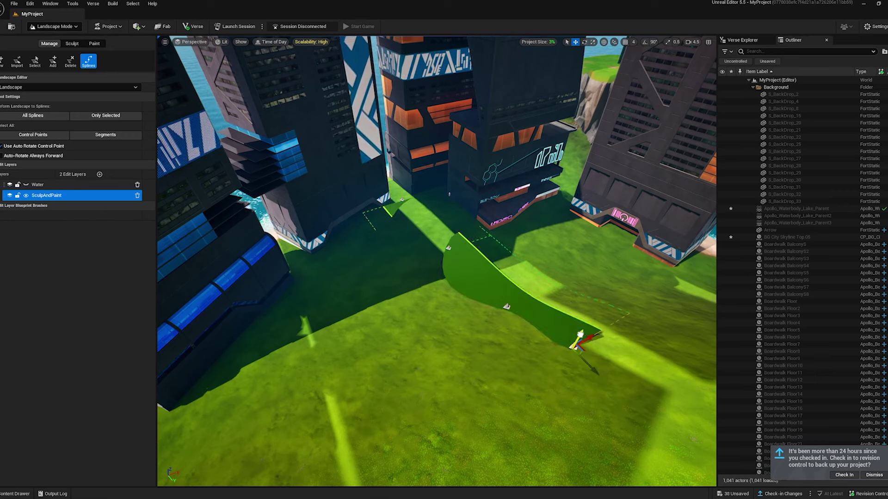
drag(580, 333, 583, 313)
key(ctrl+z)
key(ctrl+z)
key(ctrl+z)
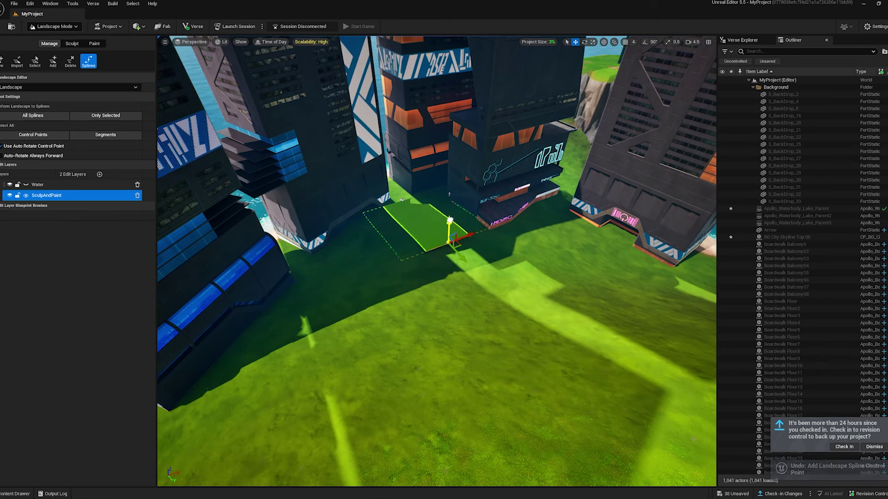
drag(449, 215, 450, 210)
key(ctrl+z)
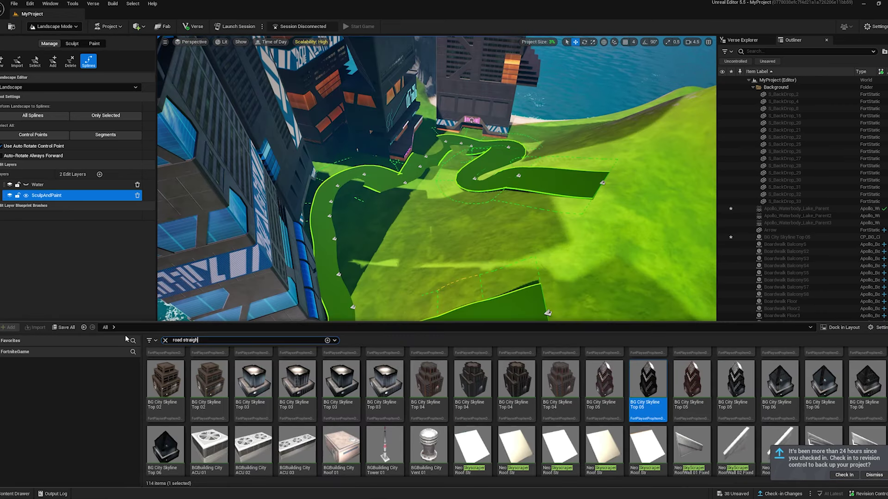
Step: Search the content library for "road straight" and apply the MI Road Straight material to the winding landscape spline
text(traight)
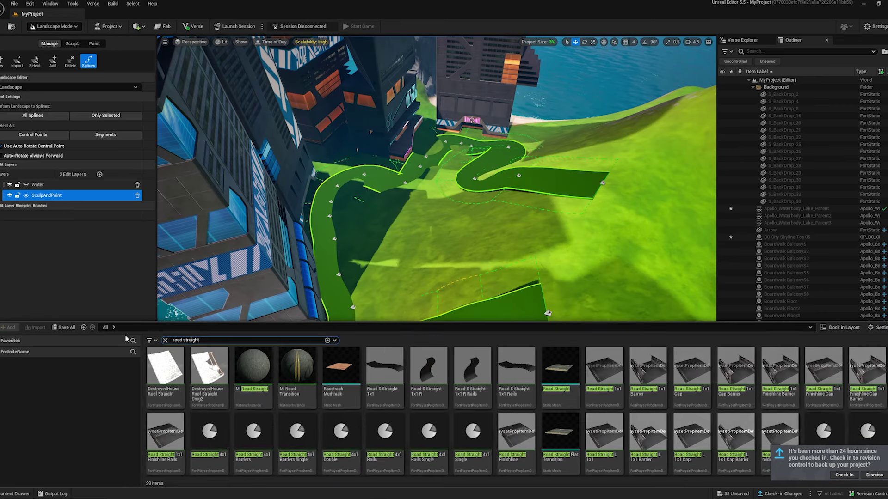
drag(297, 369, 476, 307)
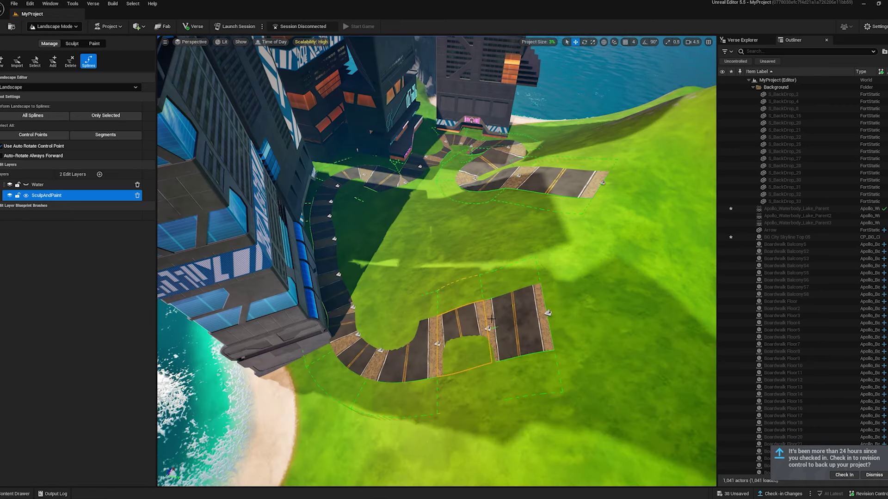
key(ctrl+z)
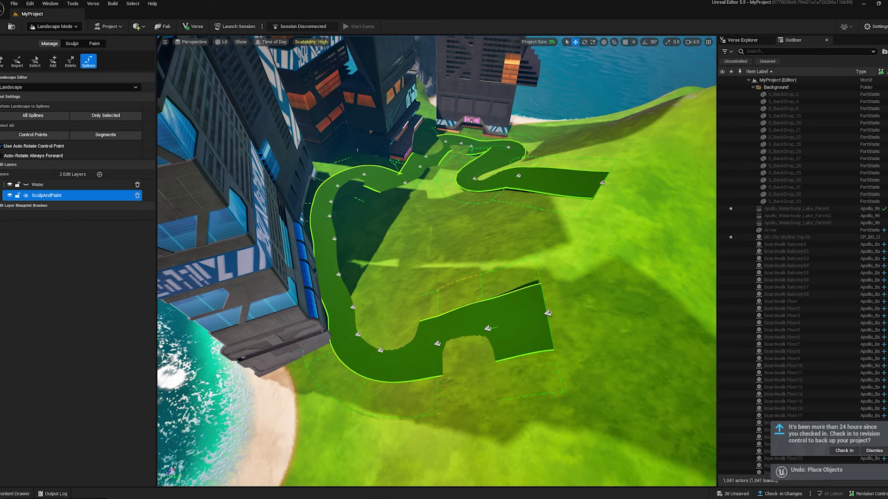
key(ctrl+space)
drag(253, 369, 469, 310)
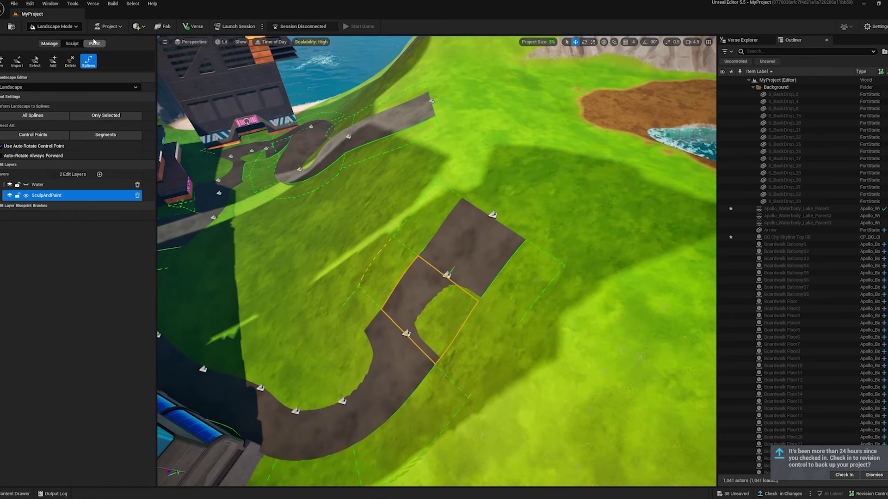
Step: Switch to Selection mode and select the road on the grassy slope
click(53, 27)
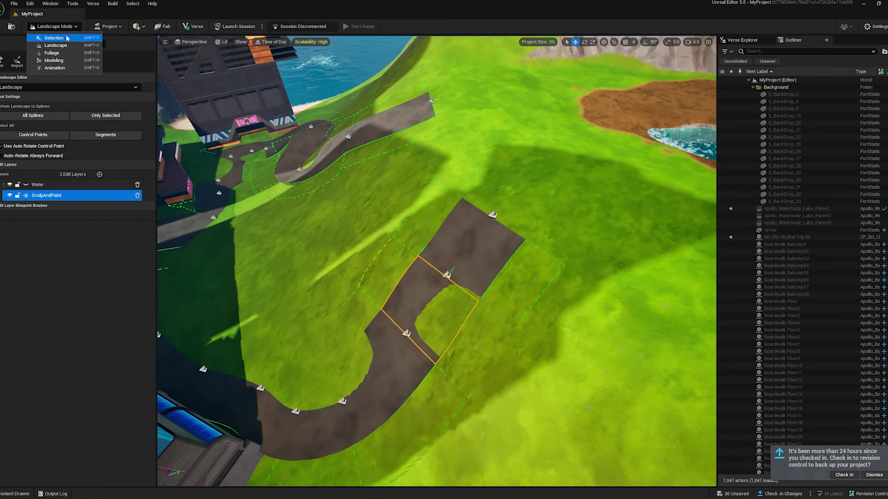
click(51, 37)
mouse_move(195, 148)
right_down()
mouse_move(139, 148)
mouse_move(277, 148)
mouse_move(277, 208)
mouse_move(199, 153)
right_up()
right_drag(352, 258, 380, 311)
click(379, 311)
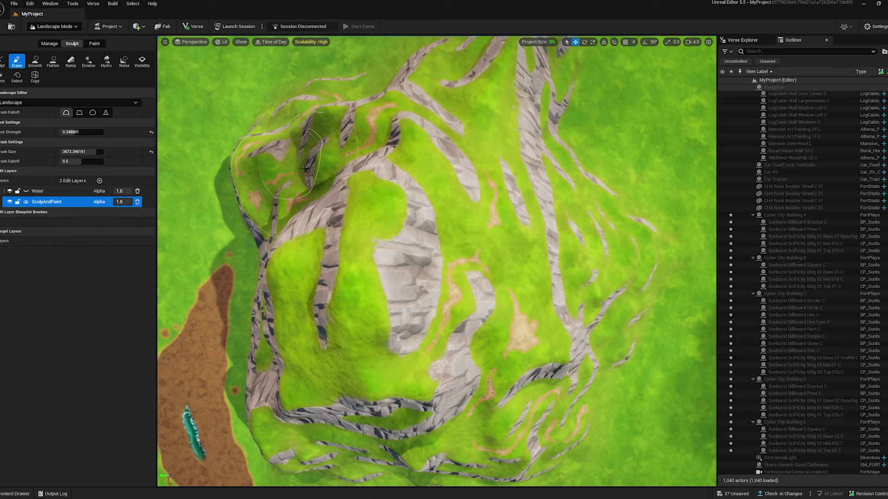
Step: Sculpt the rocky hill with the landscape Erase brush to carve out a round, grass-floored basin
drag(397, 276, 389, 295)
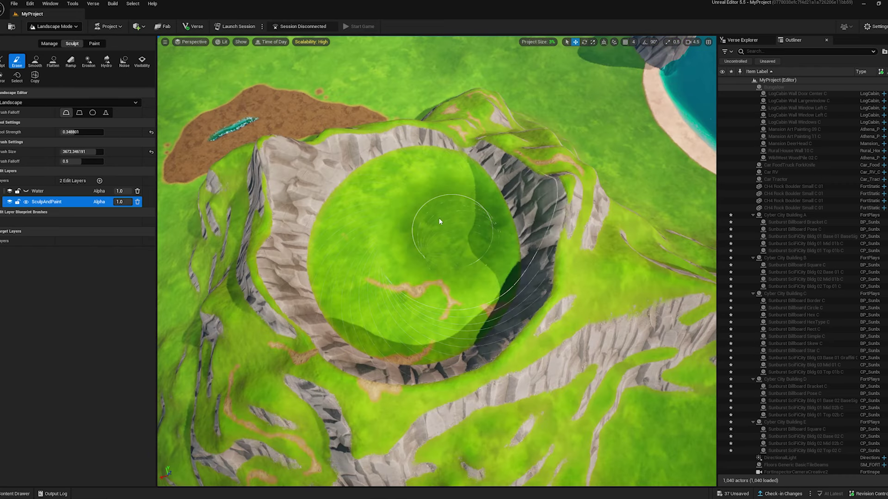
mouse_move(439, 222)
mouse_down()
mouse_move(474, 236)
mouse_move(476, 260)
mouse_move(446, 254)
mouse_up()
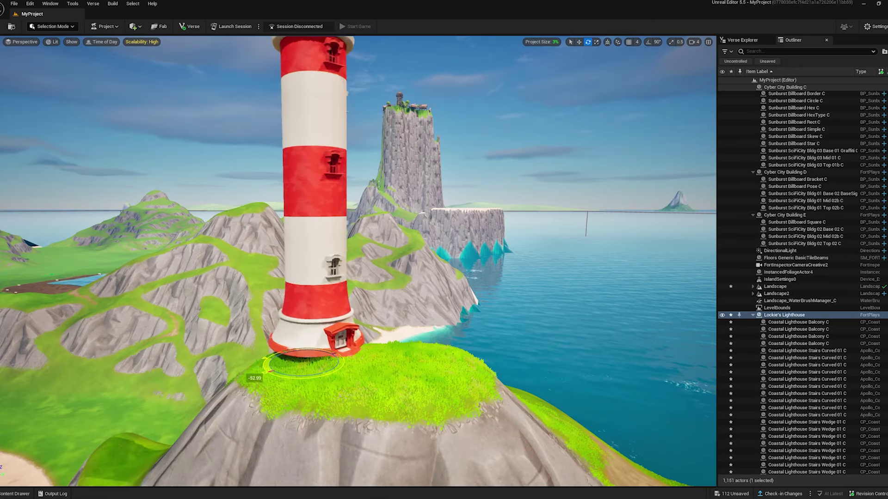
Step: Rotate Lockie's Lighthouse on its grassy clifftop and open the content library at the beach house
mouse_move(323, 375)
mouse_down()
mouse_move(336, 380)
mouse_move(344, 355)
mouse_move(411, 353)
mouse_up()
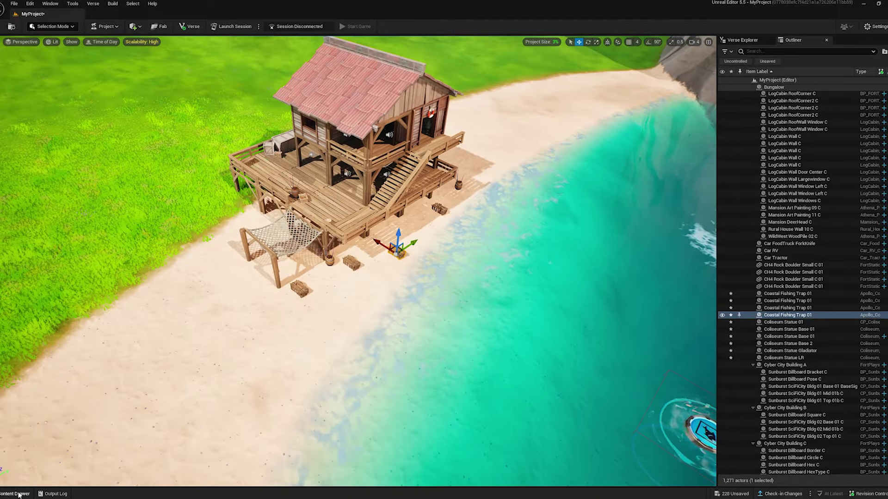
key(ctrl+space)
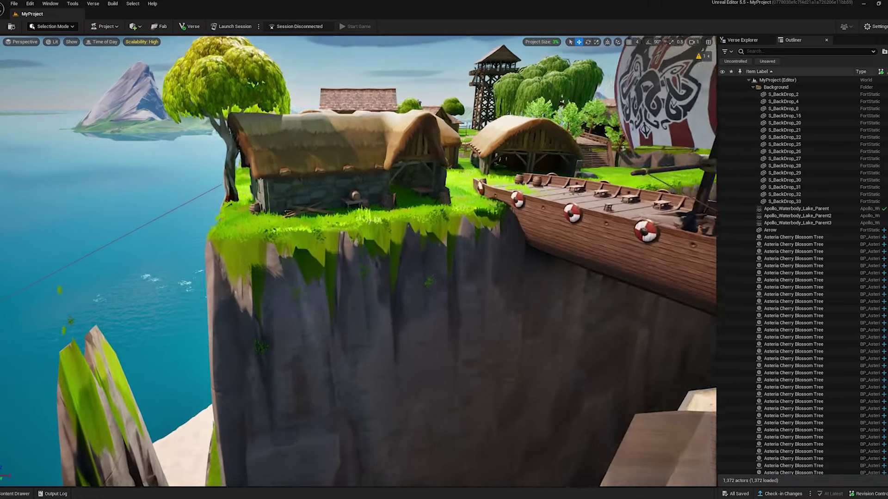
Step: Switch to landscape sculpting and rework the tall rock pillars among the cherry blossoms with the Smooth, Erase and Erosion tools
mouse_move(358, 261)
right_down()
mouse_move(366, 259)
mouse_move(380, 300)
right_up()
key(w)
scroll(378, 295, up, 3)
scroll(379, 298, down, 2)
key(shift+2)
click(35, 62)
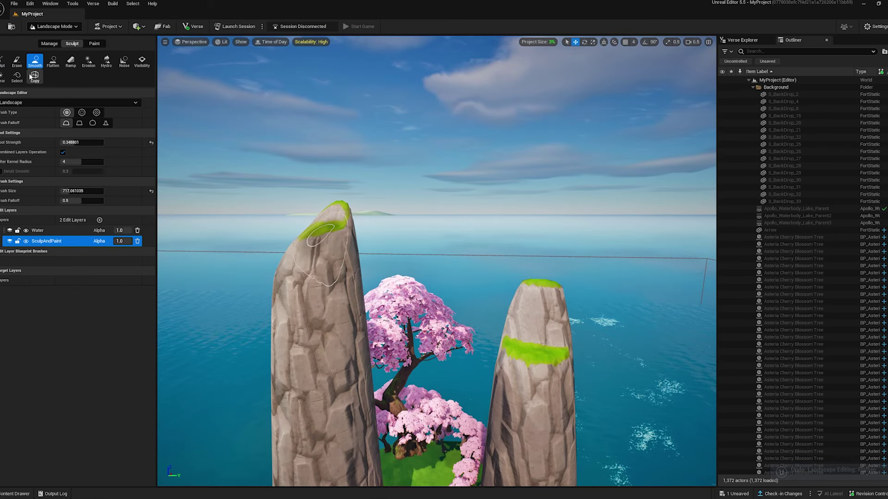
click(17, 61)
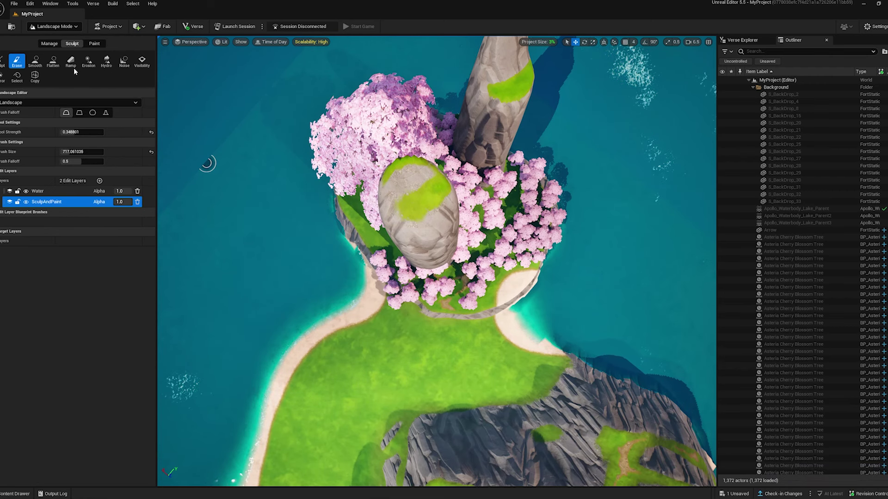
click(89, 60)
mouse_move(407, 185)
mouse_down()
mouse_move(417, 205)
mouse_move(420, 195)
mouse_move(443, 203)
mouse_move(397, 196)
mouse_up()
drag(420, 159, 393, 179)
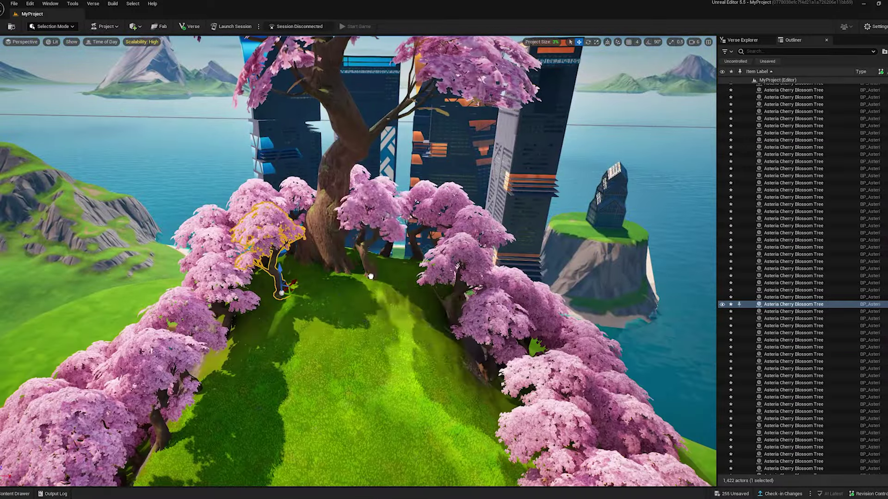
Step: Duplicate selected Asteria Cherry Blossom Trees to fill open spots on the grassy hill
alt+drag(281, 292, 385, 421)
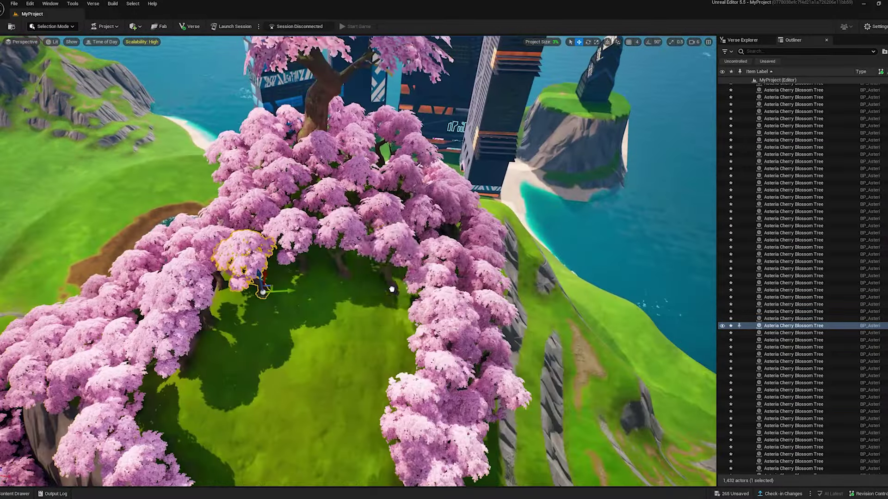
alt+drag(260, 292, 212, 396)
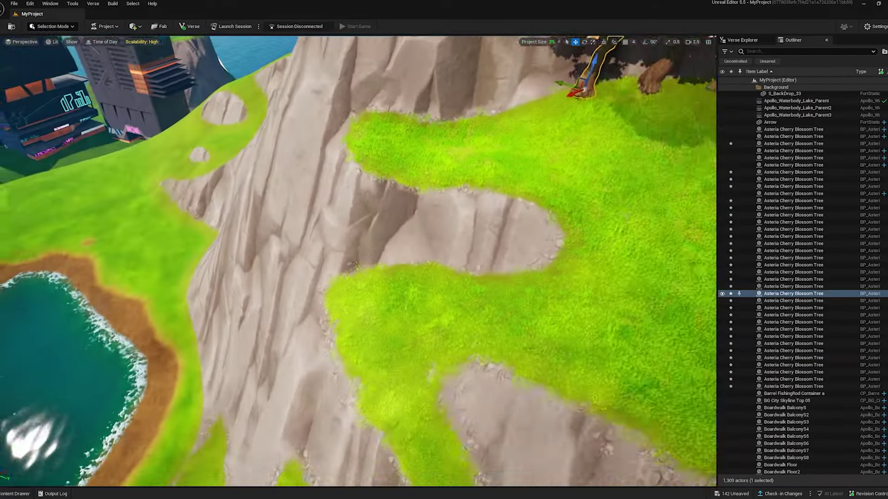
Step: Place an asset from the content library on the grassy ledge below the cherry blossom trees
scroll(182, 432, up, 6)
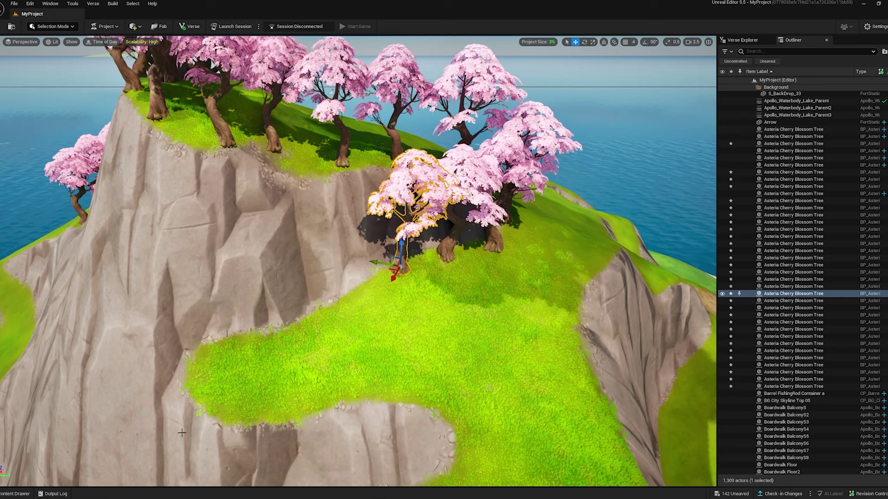
key(ctrl+space)
drag(246, 365, 351, 278)
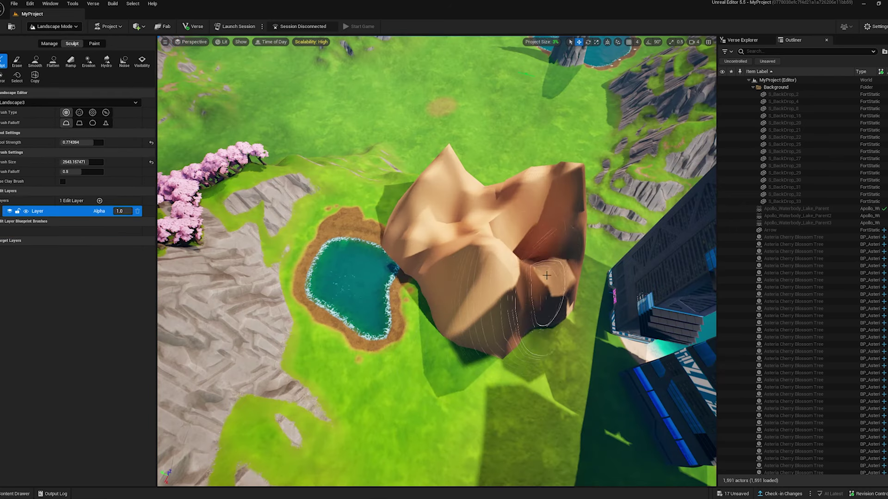
Step: Sculpt the sand-coloured terrain of Landscape3 near the cherry blossom hill and smooth its surface
mouse_move(458, 259)
mouse_down()
mouse_move(460, 274)
mouse_move(453, 248)
mouse_move(354, 376)
mouse_up()
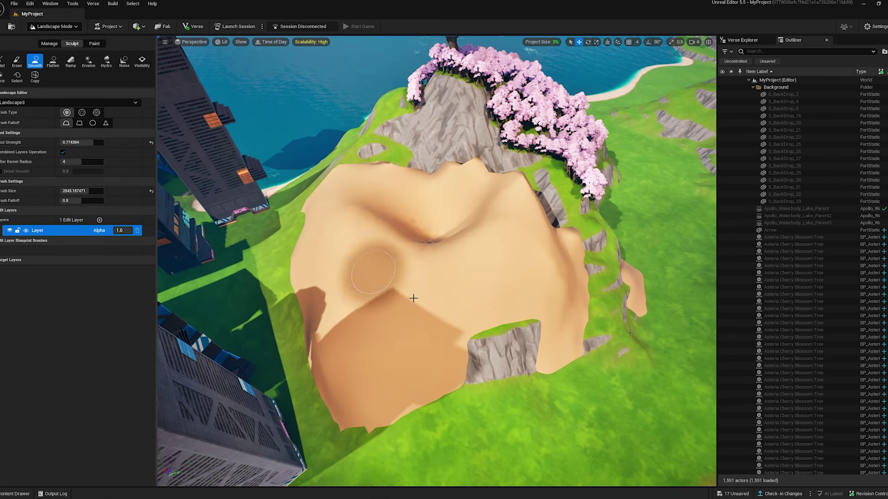
mouse_move(413, 299)
mouse_down()
mouse_move(464, 261)
mouse_move(458, 225)
mouse_move(511, 228)
mouse_up()
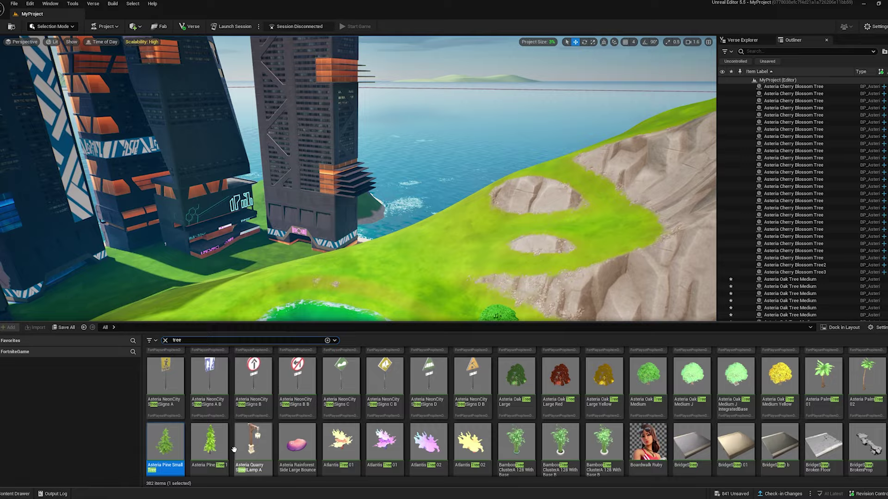
Step: Place Asteria Pine Tree 1 on the grassy shore around the mansion pond
click(403, 295)
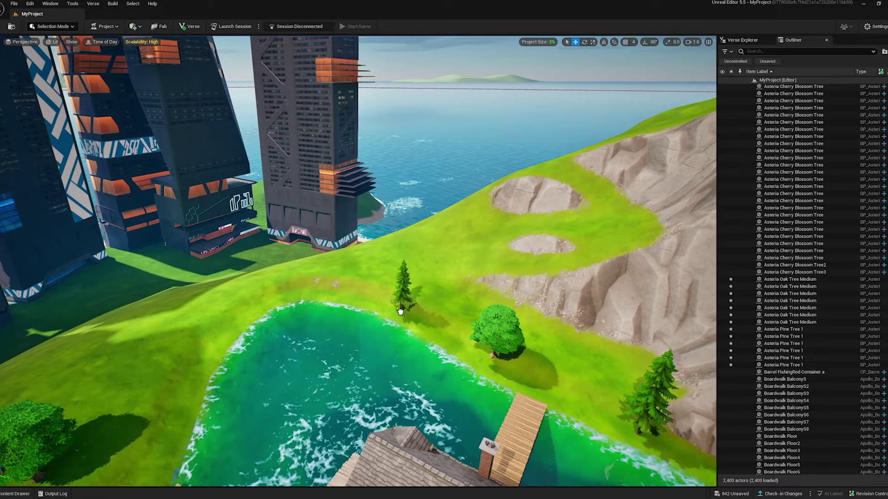
drag(400, 311, 401, 313)
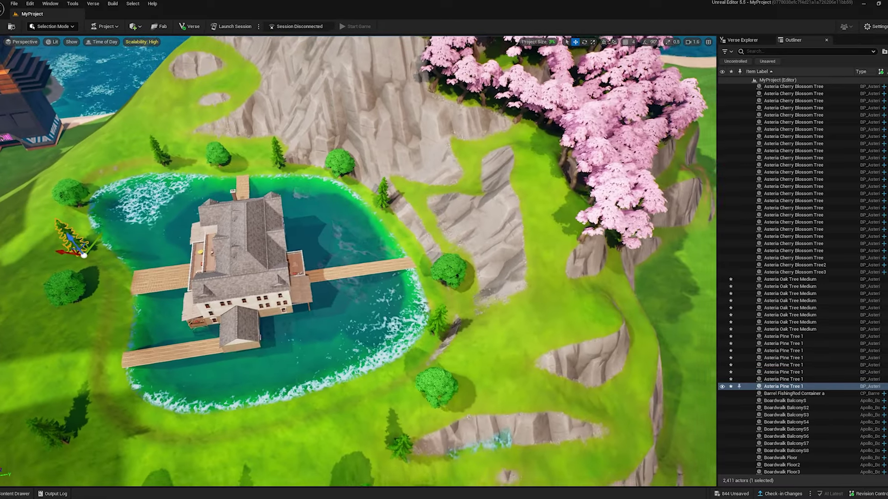
mouse_move(359, 259)
right_down()
mouse_move(340, 259)
mouse_move(359, 249)
right_up()
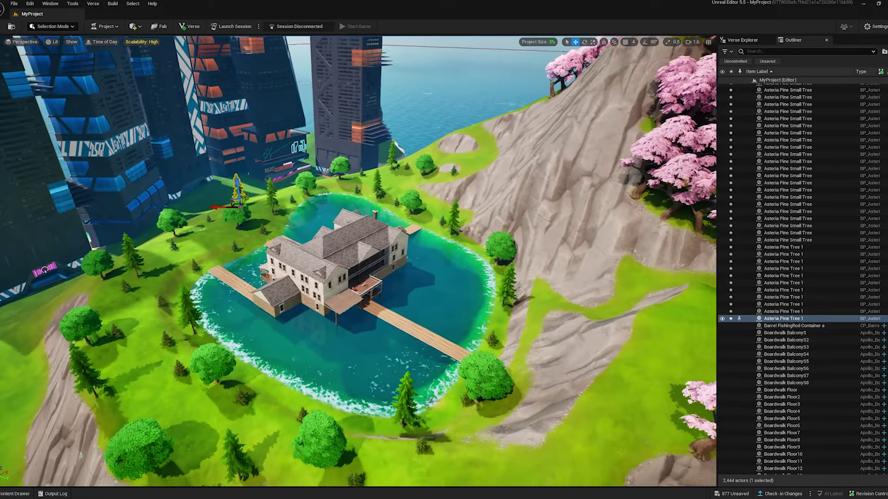
right_drag(358, 250, 216, 270)
scroll(334, 245, down, 2)
scroll(324, 241, down, 2)
scroll(218, 275, down, 3)
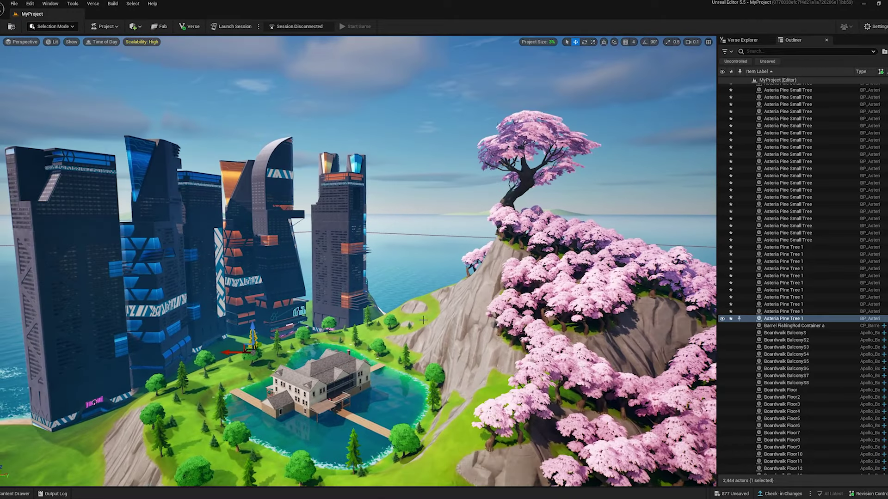
right_drag(424, 320, 412, 319)
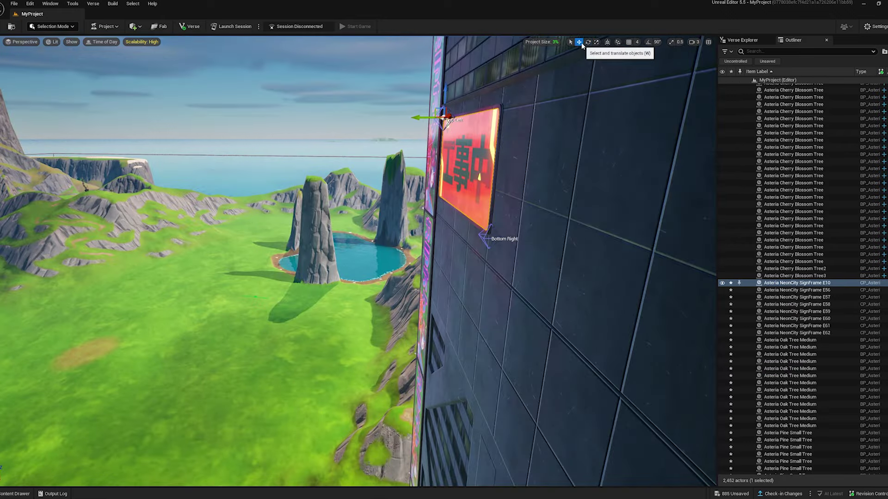
Step: Duplicate a neon sign on the dark Cyber City tower's facade and delete the shorter vertical purple sign
right_drag(422, 116, 221, 196)
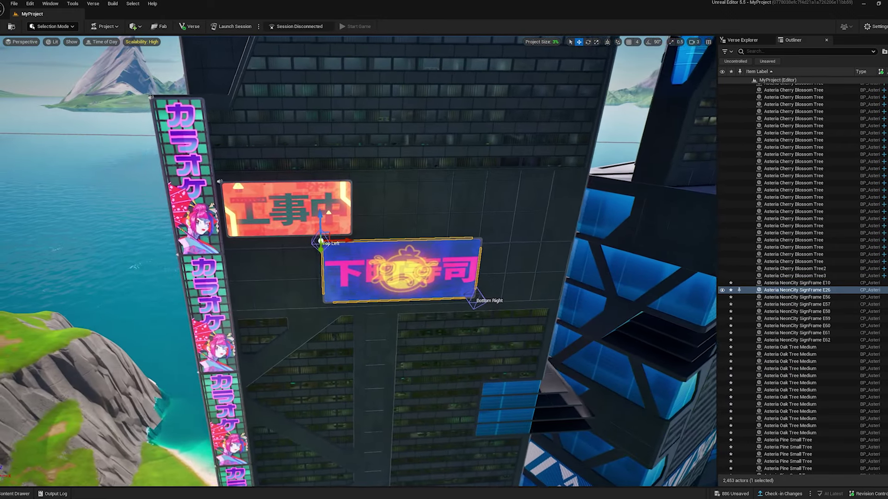
right_drag(250, 199, 253, 202)
key(ctrl+d)
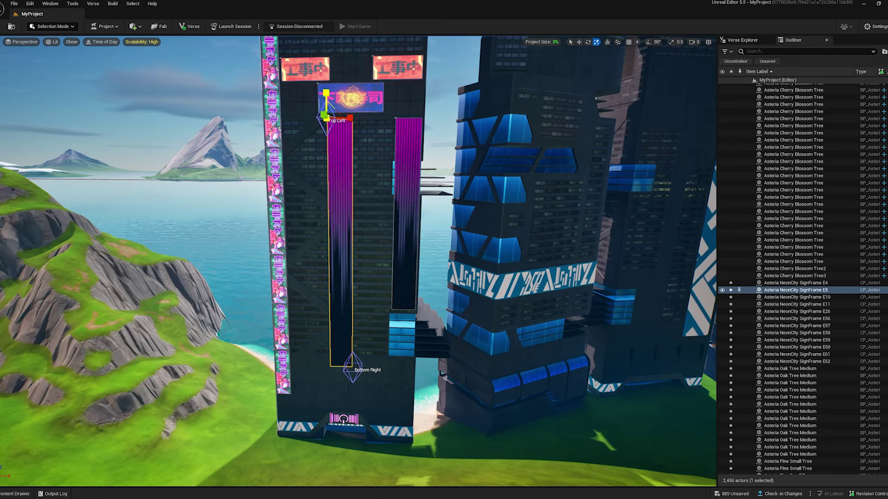
click(407, 153)
key(Delete)
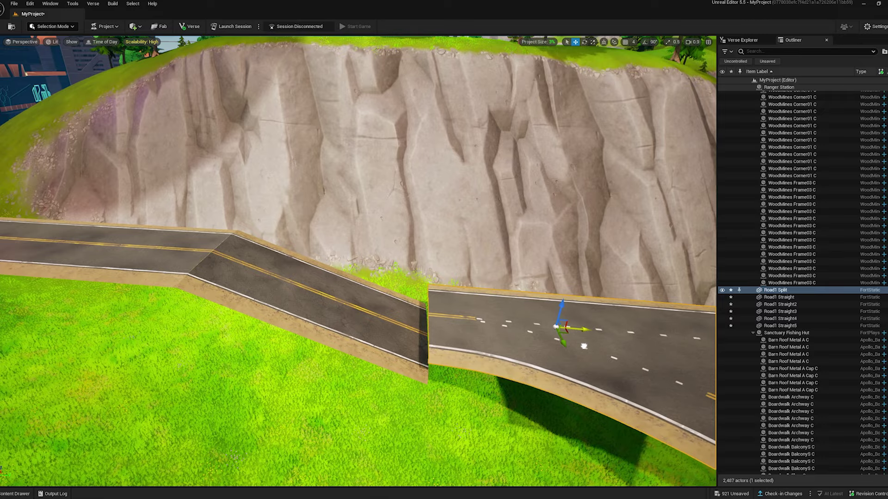
scroll(584, 346, down, 5)
scroll(475, 255, up, 3)
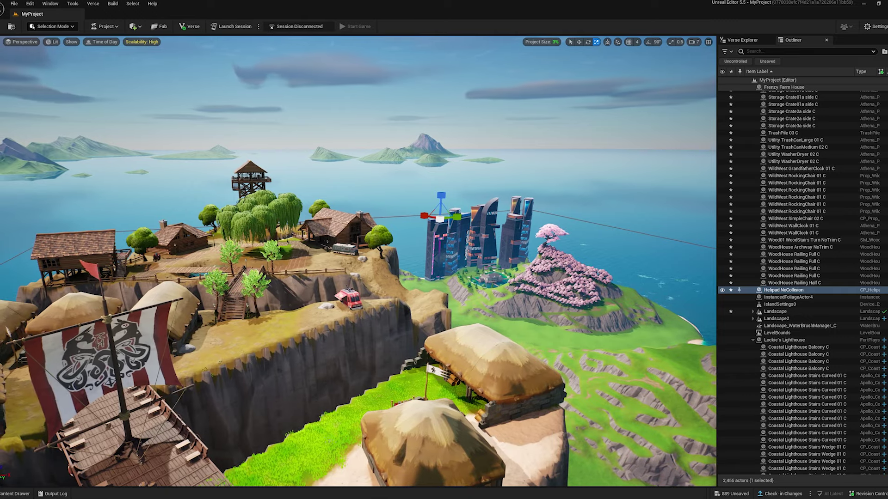
click(462, 171)
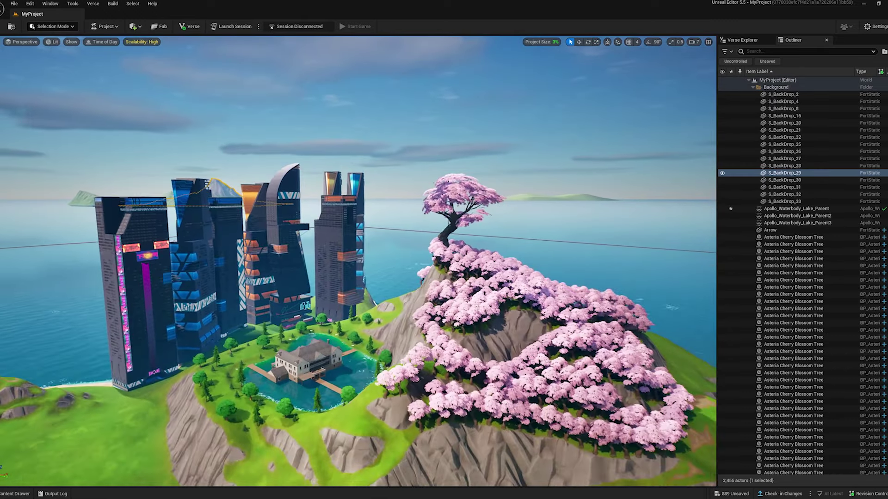